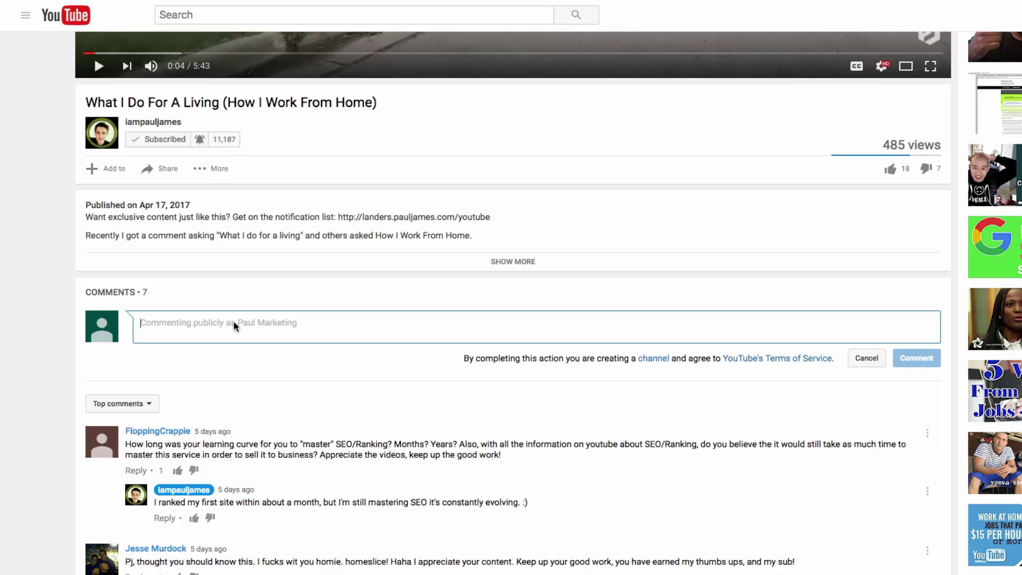
Write the comment 'I've subscribed' under the work-from-home video.
type("I've subscribed")
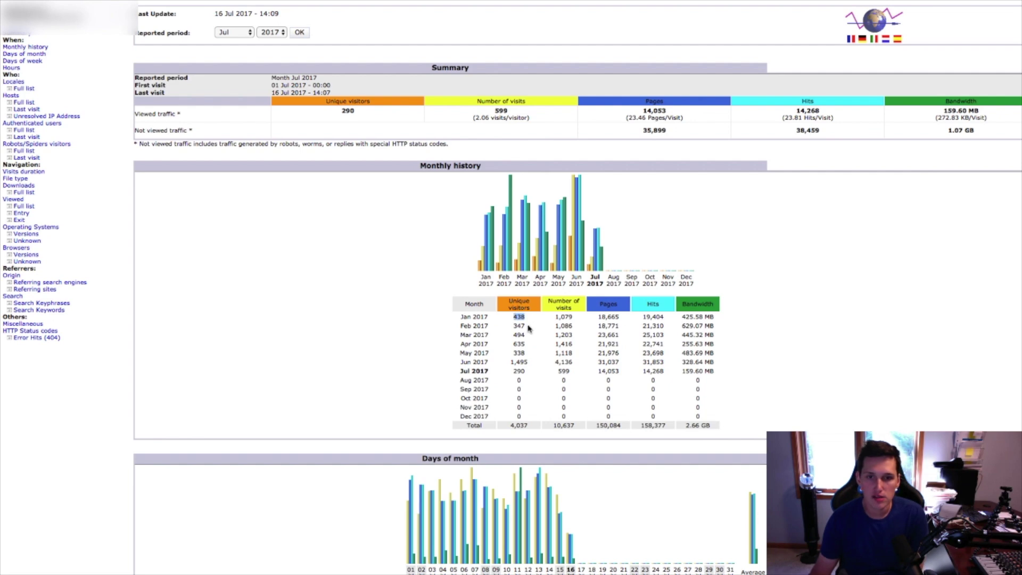
Highlight February's 347 and March's 494 unique visitors, then zoom the AWStats page in.
left_click_drag(530, 327, 515, 325)
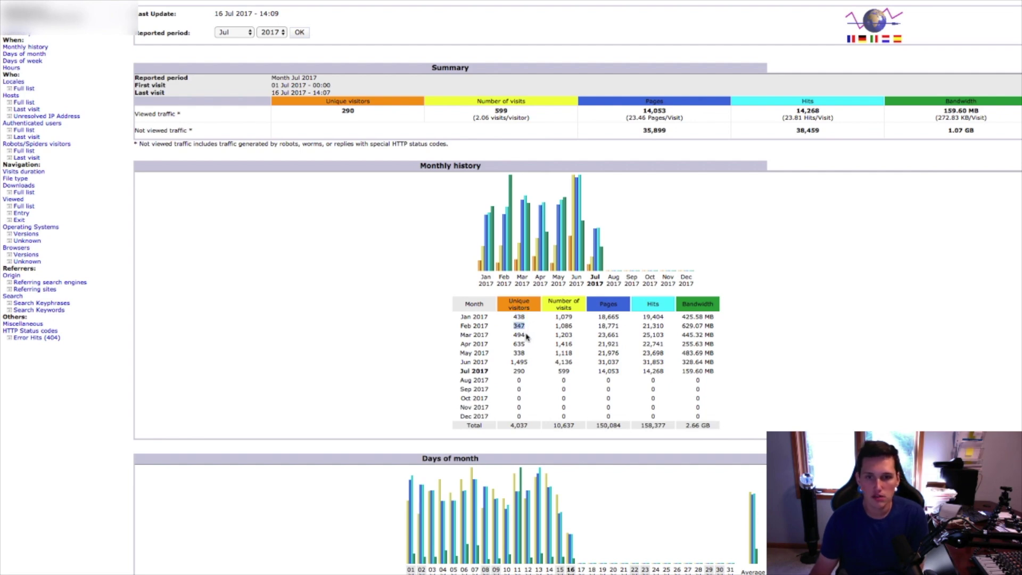
left_click_drag(527, 335, 512, 332)
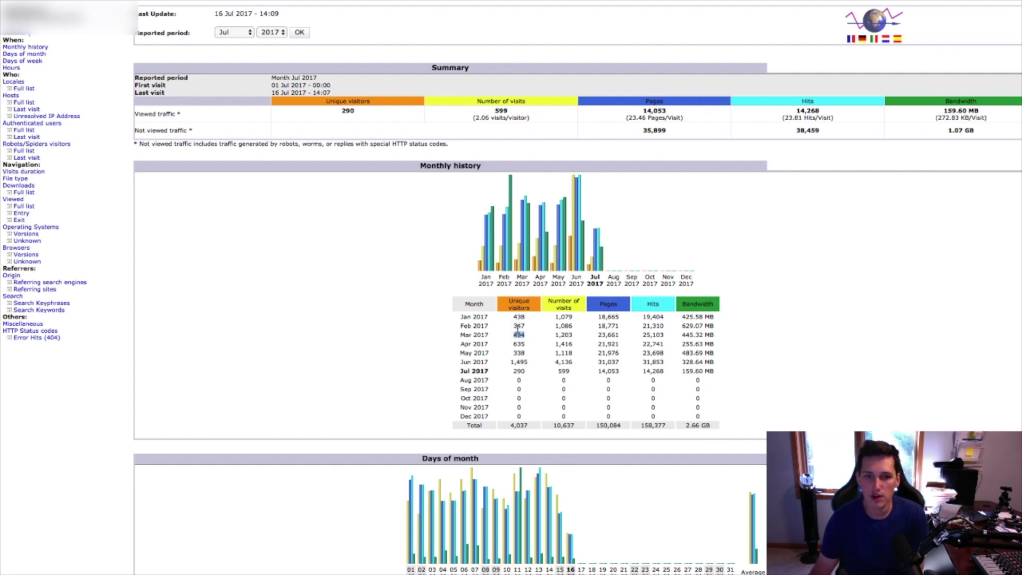
key("ctrl+plus")
key("ctrl+plus")
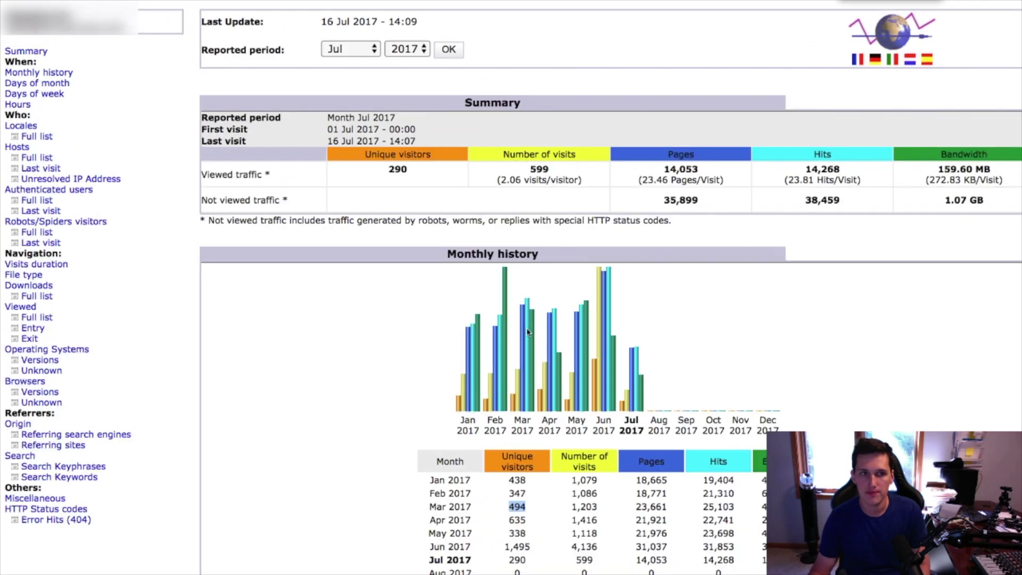
Highlight 2017 unique visitors: January 438, February 347, March 494, April 635, June 1,495.
scroll(528, 332, "down", 4)
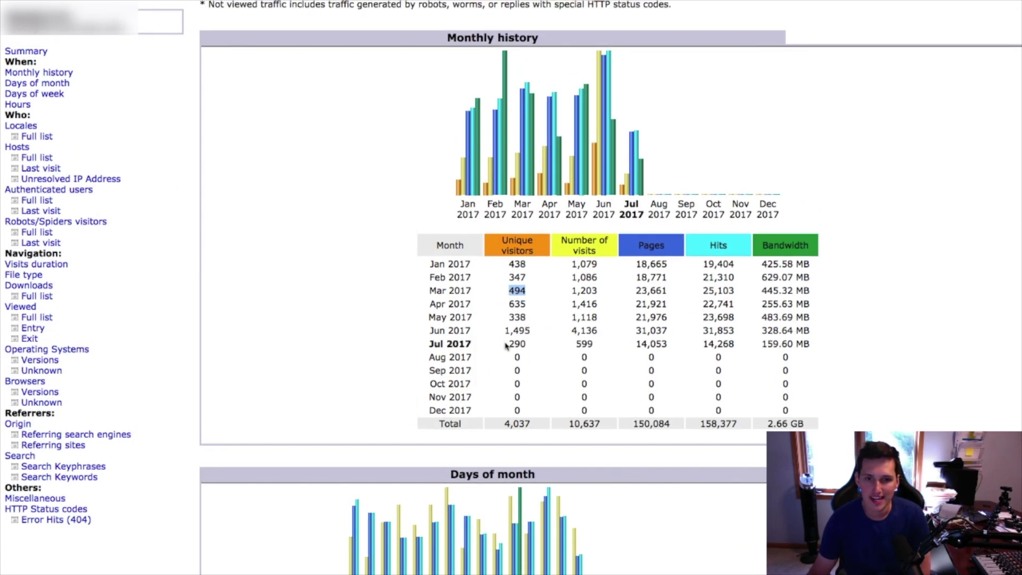
double_click(516, 263)
double_click(516, 277)
double_click(517, 290)
double_click(516, 303)
mouse_move(533, 329)
left_mouse_down()
mouse_move(486, 322)
mouse_move(524, 330)
left_mouse_up()
double_click(525, 331)
Revisit June's 1,495, July's 290, May's 338 and January's 438 unique visitors.
left_click(526, 328)
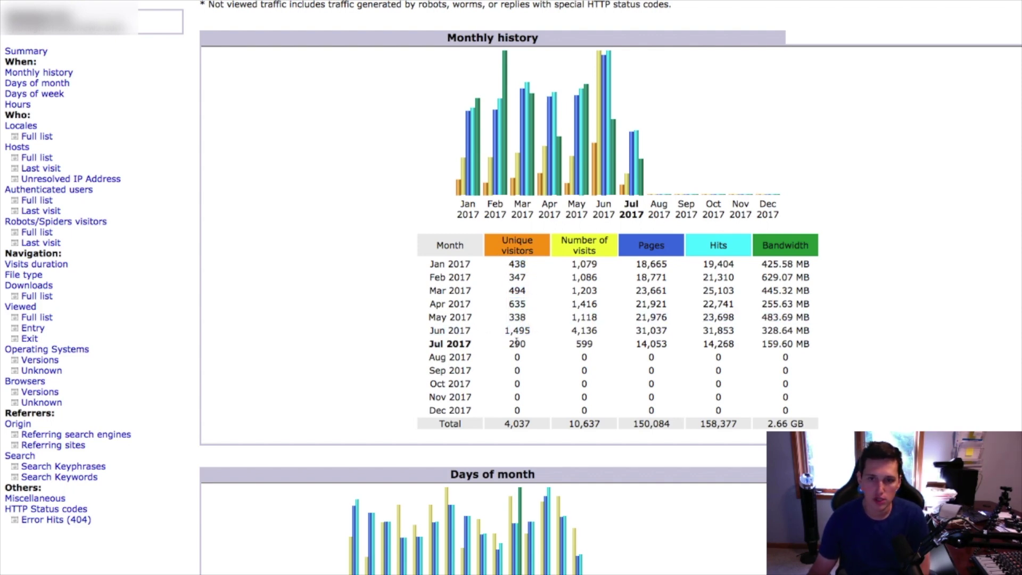
double_click(516, 330)
left_click(519, 330)
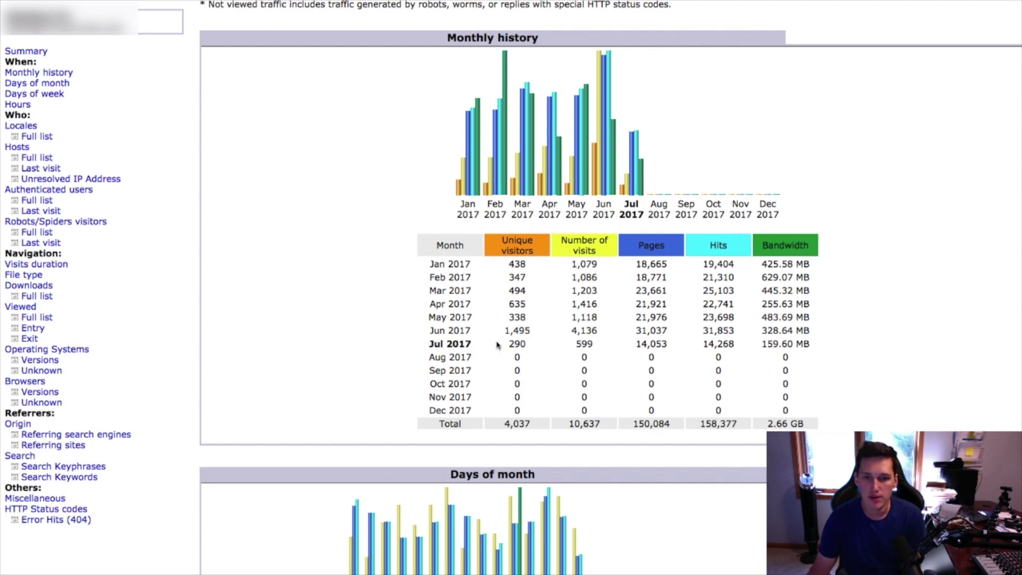
double_click(515, 342)
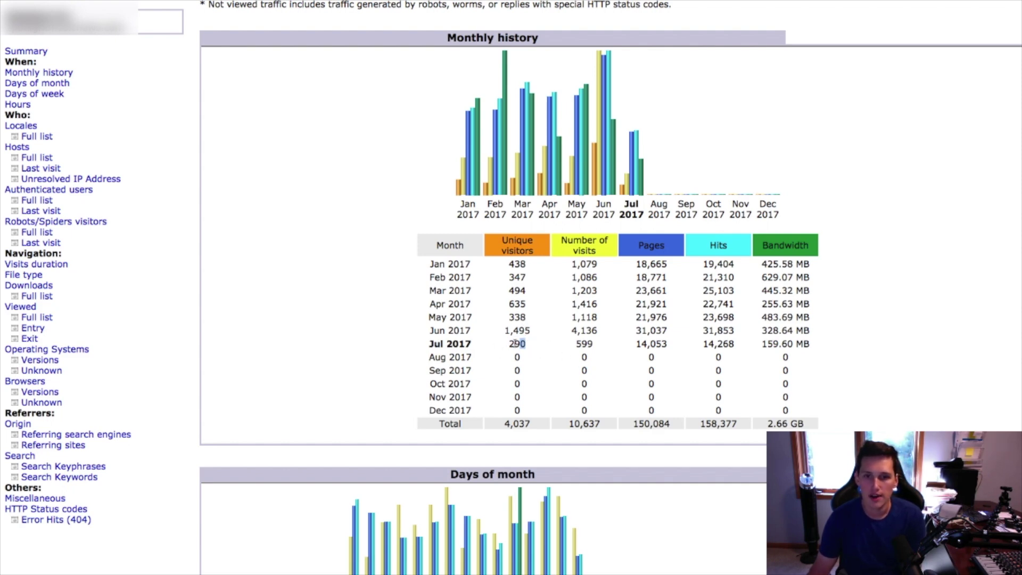
double_click(521, 316)
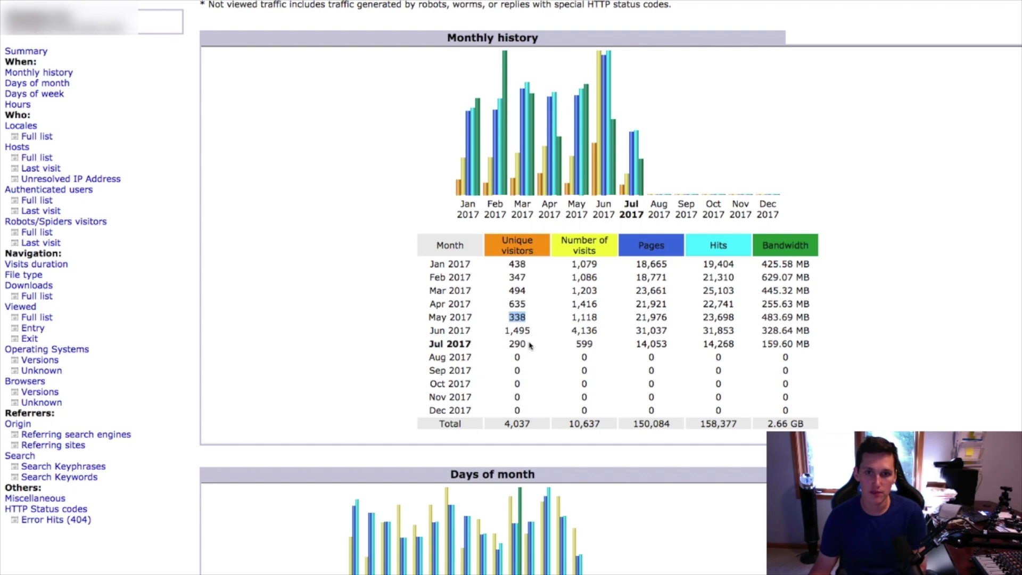
left_click_drag(514, 264, 533, 264)
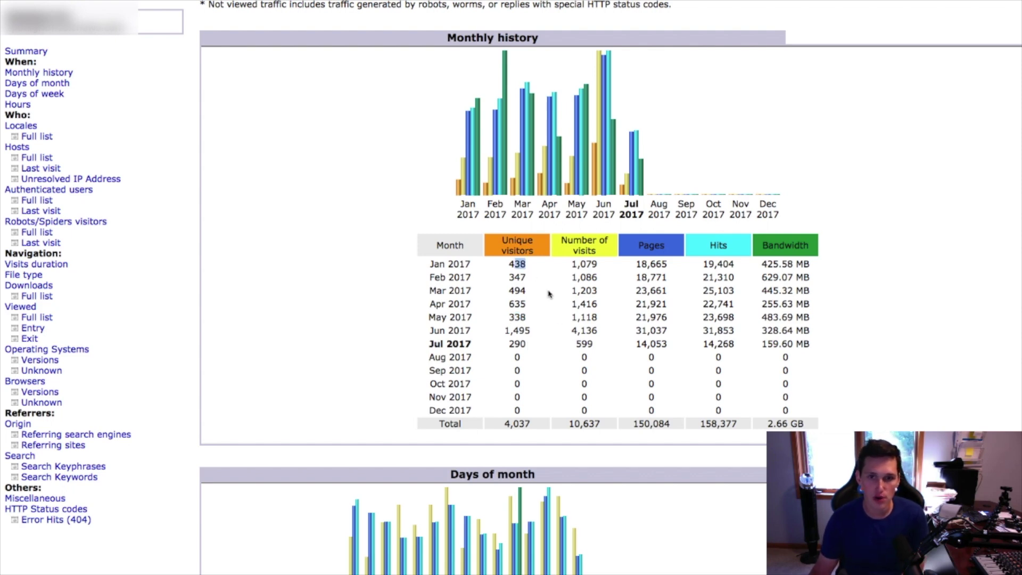
left_click(568, 274)
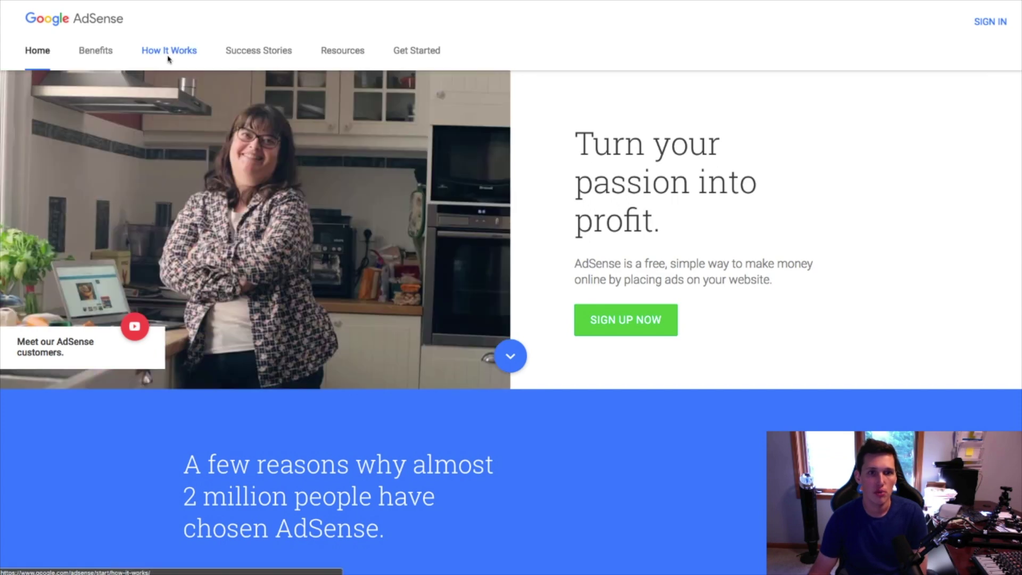
Read through the AdSense How It Works steps, scrolling down and back up.
left_click(169, 59)
scroll(472, 266, "down", 1)
scroll(409, 308, "down", 2)
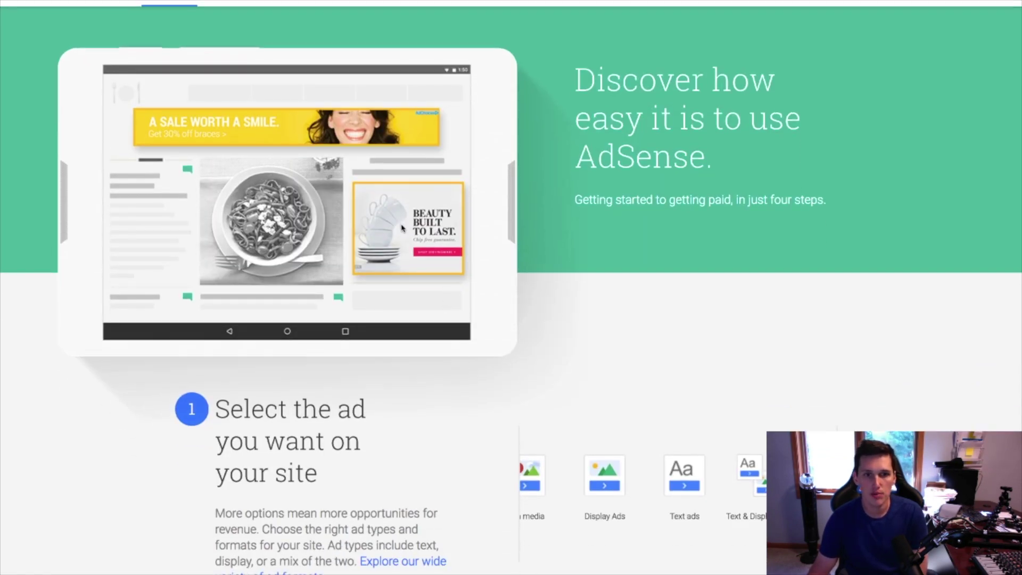
scroll(420, 235, "down", 3)
scroll(450, 238, "down", 4)
scroll(450, 238, "down", 5)
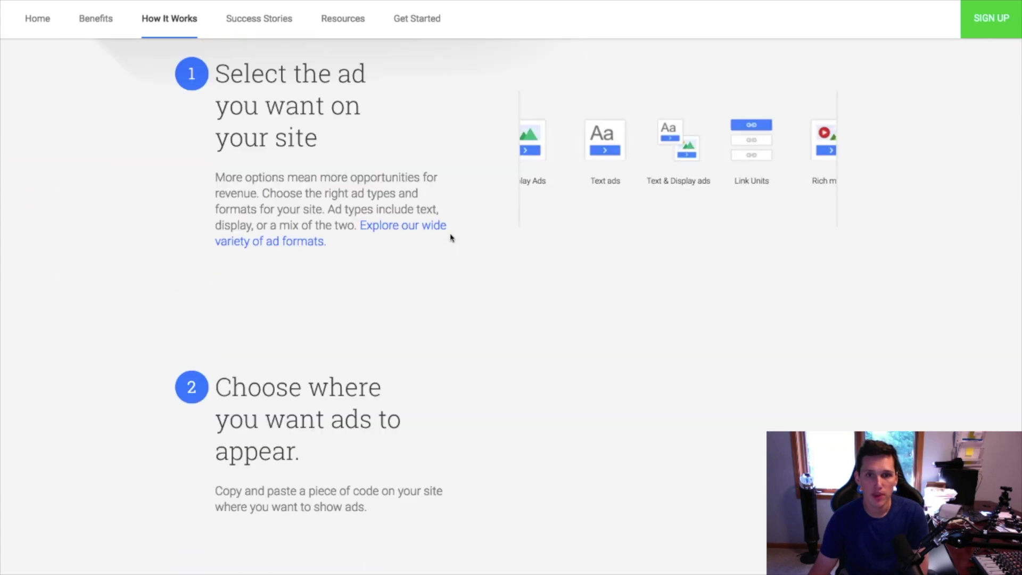
scroll(453, 238, "down", 5)
scroll(454, 239, "down", 12)
scroll(457, 250, "up", 12)
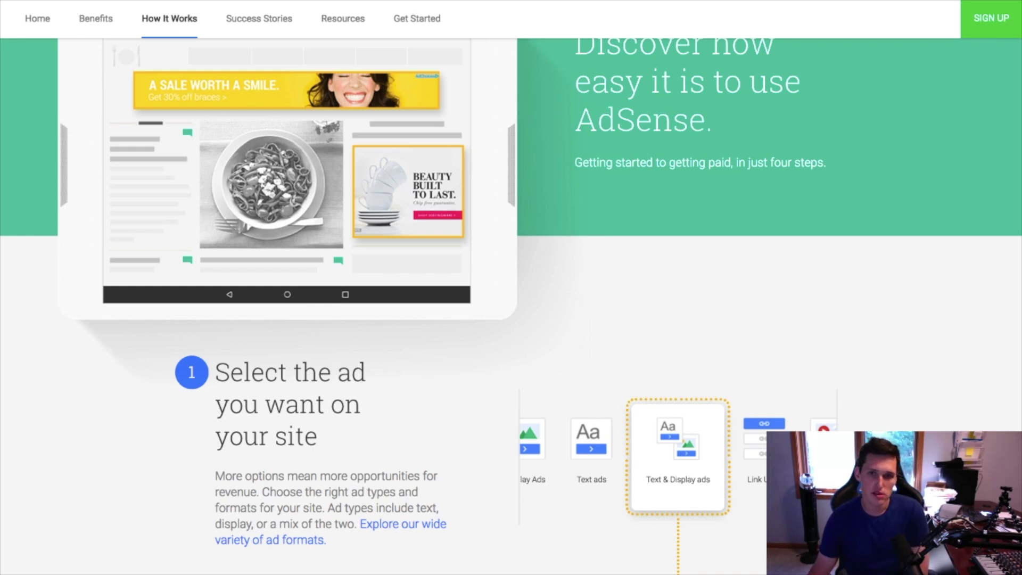
scroll(702, 274, "up", 2)
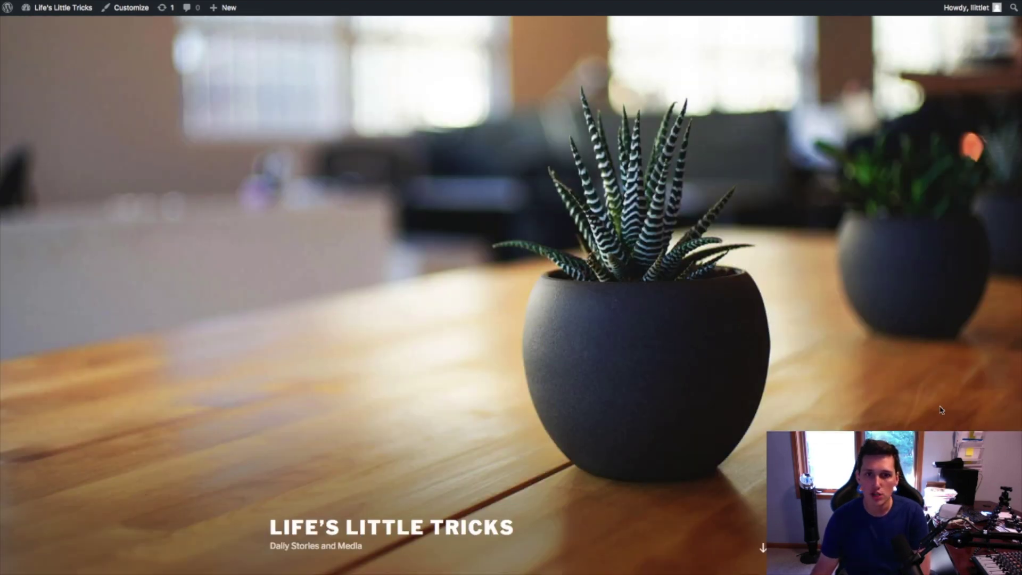
Scroll the Life's Little Tricks front page down to the Hello world! post.
scroll(608, 311, "down", 4)
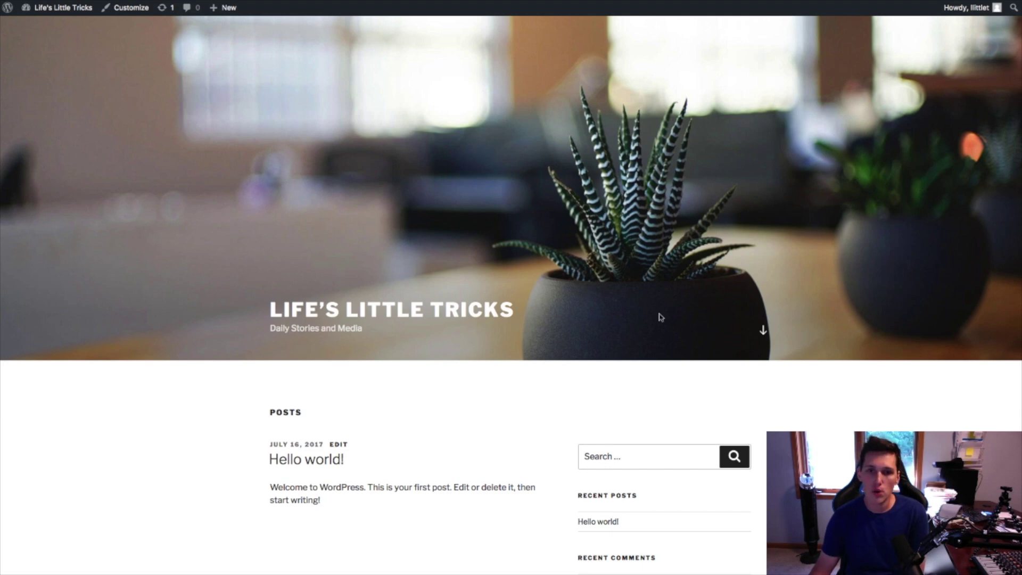
Scroll further down the Life's Little Tricks front page.
scroll(718, 322, "down", 2)
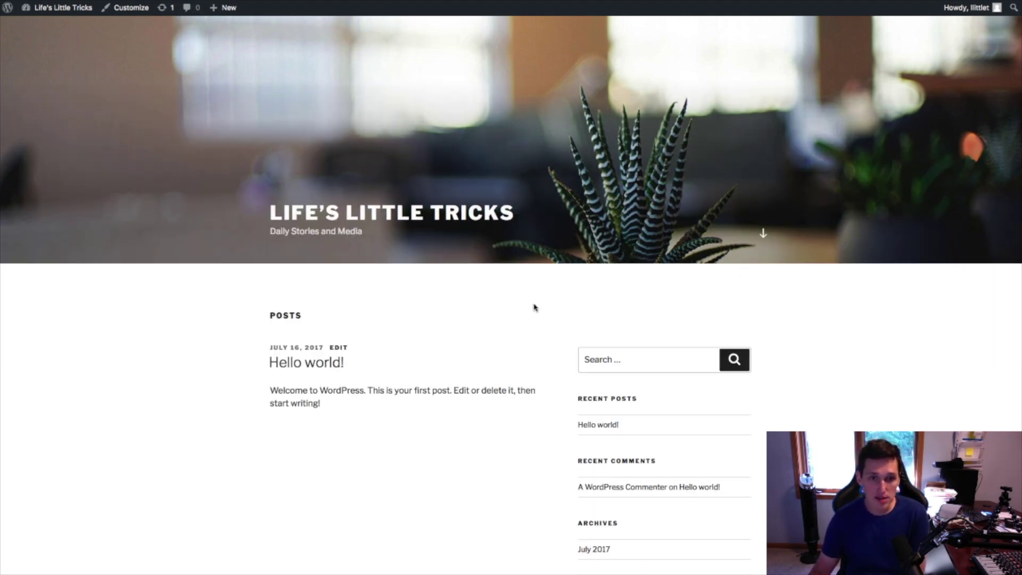
scroll(524, 307, "down", 1)
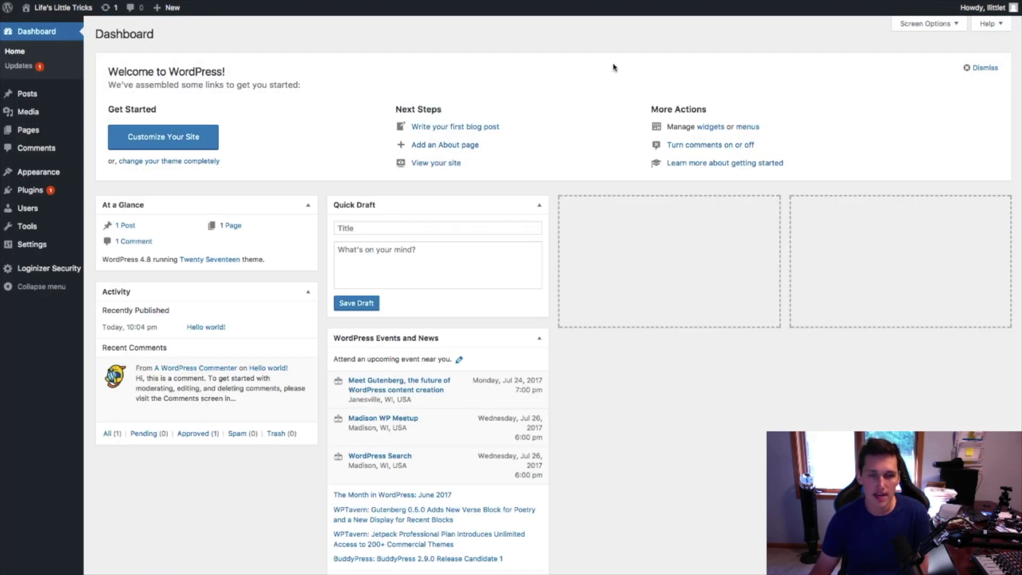
Go to Appearance > Themes and start adding the OmniEngine v3.2 theme.
mouse_move(31, 175)
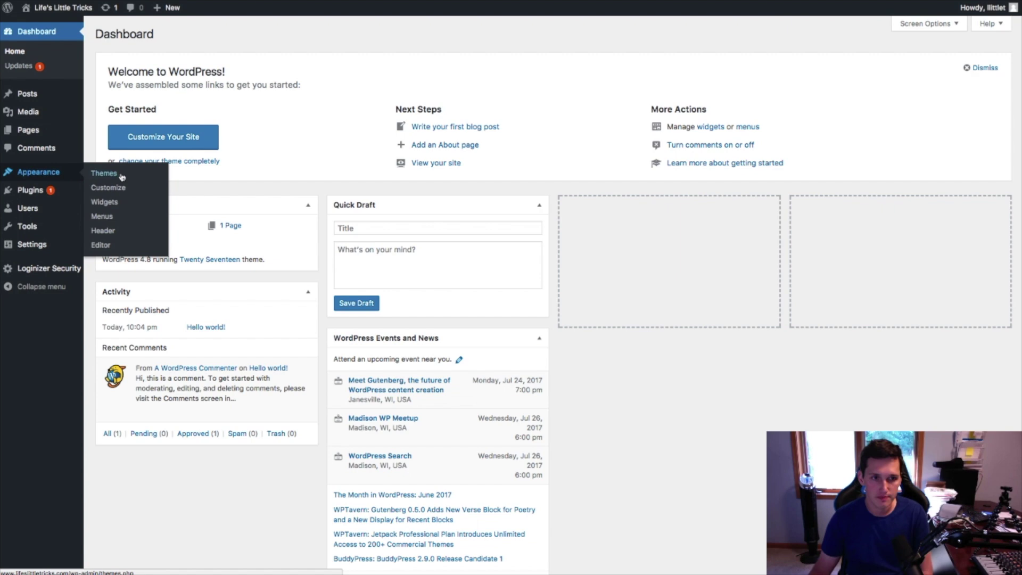
left_click(121, 175)
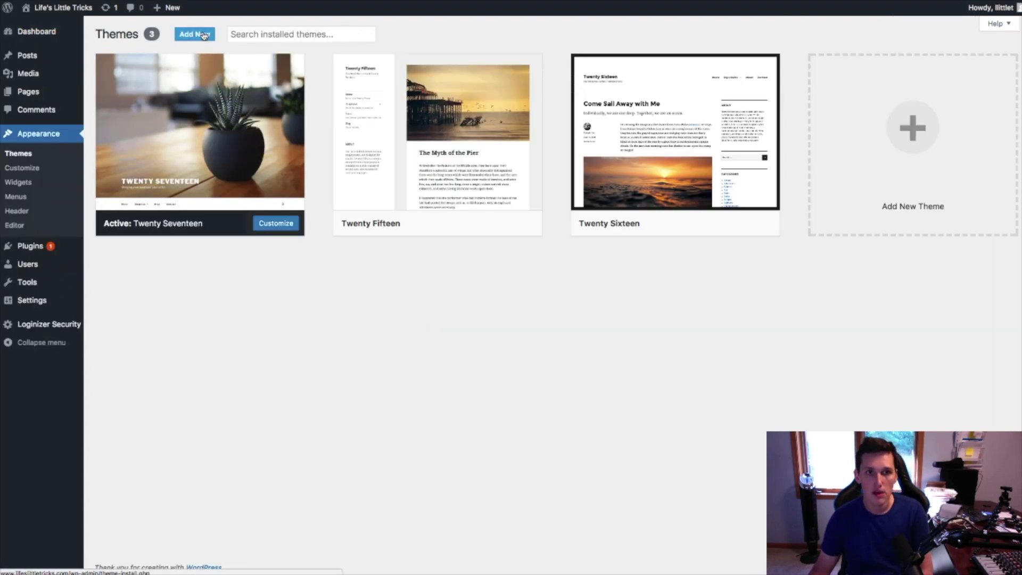
left_click(198, 35)
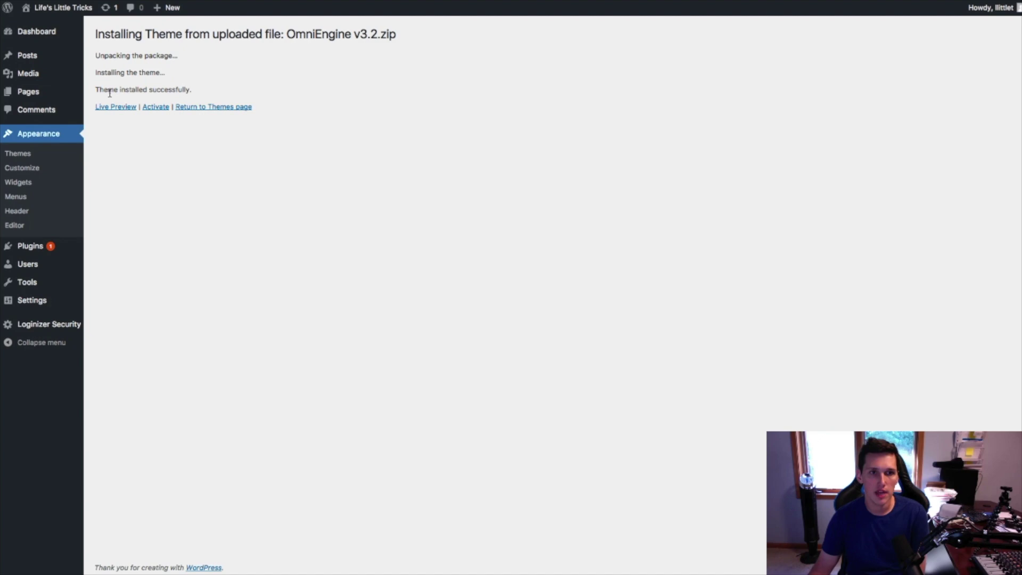
Activate OmniEngine and set lll.png as the site logo in its Design settings.
left_click(159, 110)
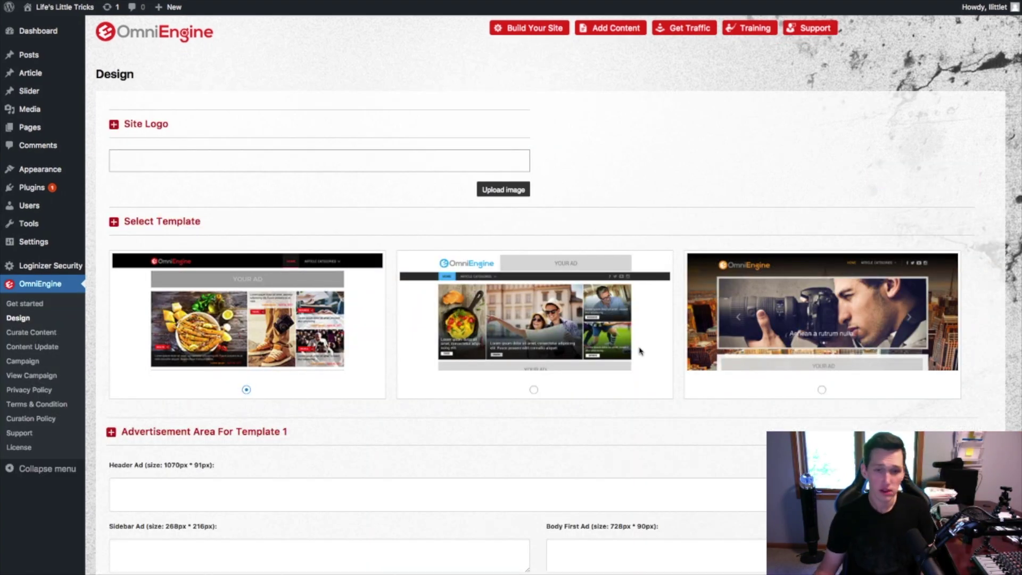
mouse_move(639, 350)
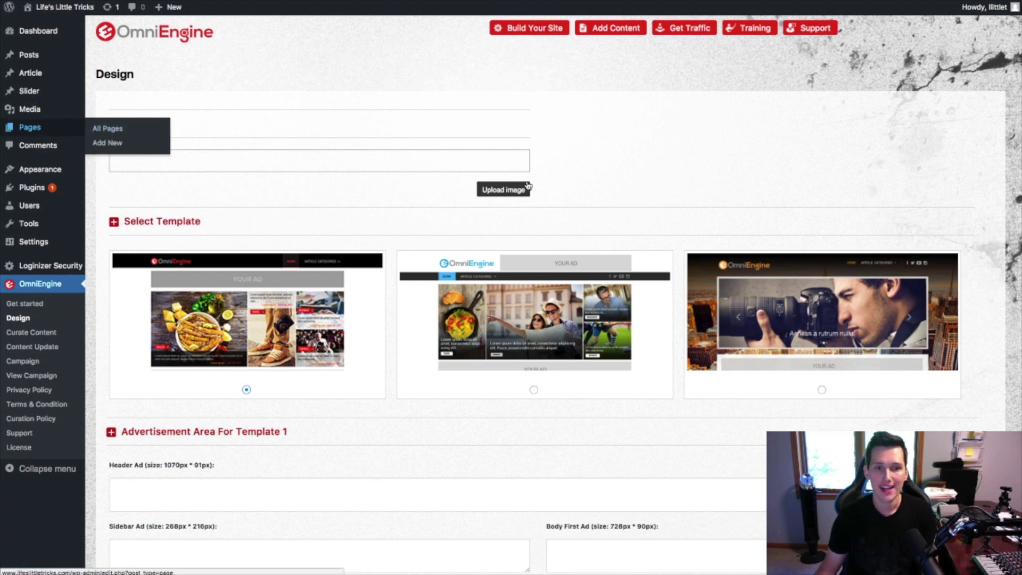
left_click(500, 190)
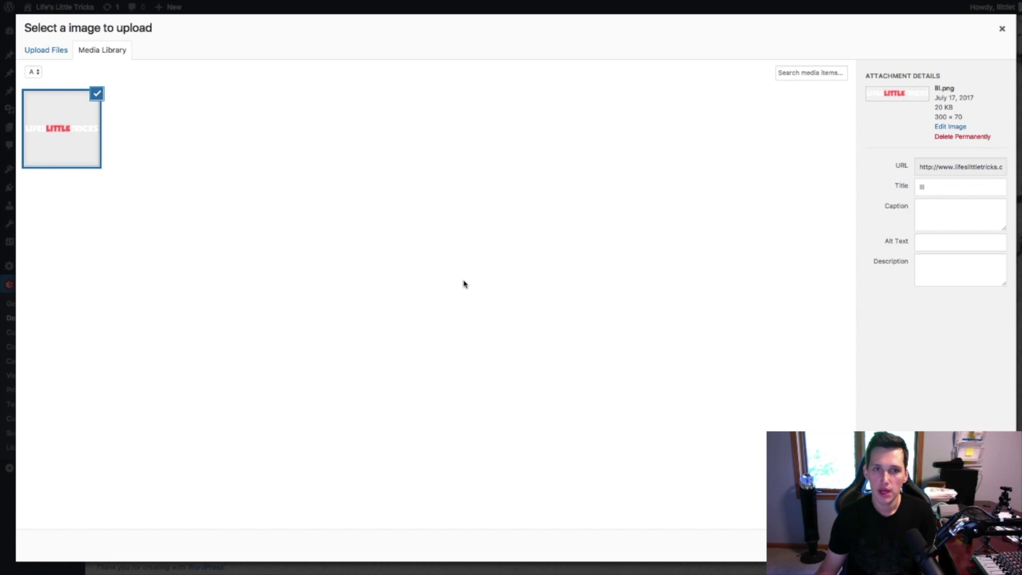
left_click(684, 7)
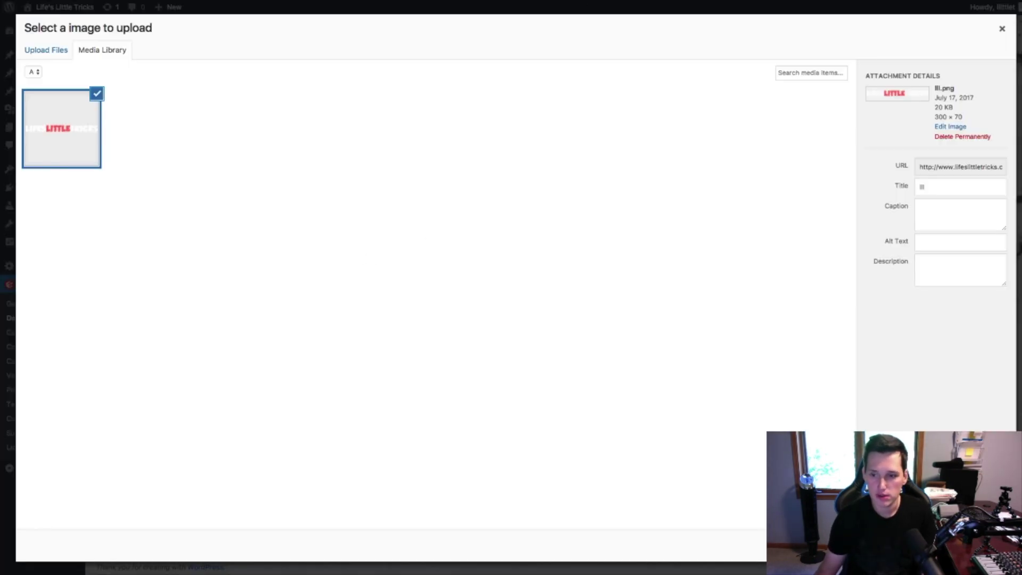
left_click(984, 545)
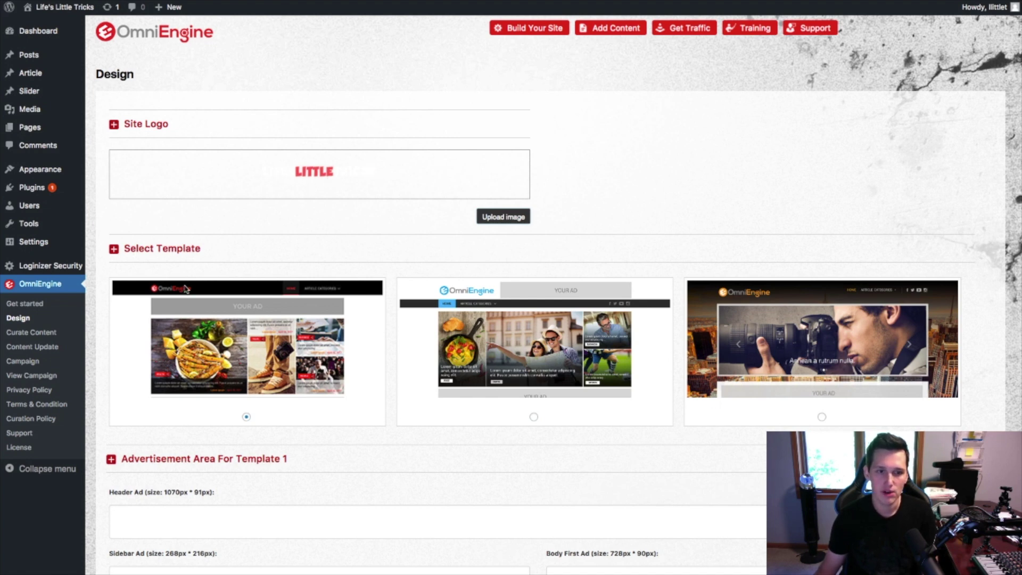
mouse_move(202, 291)
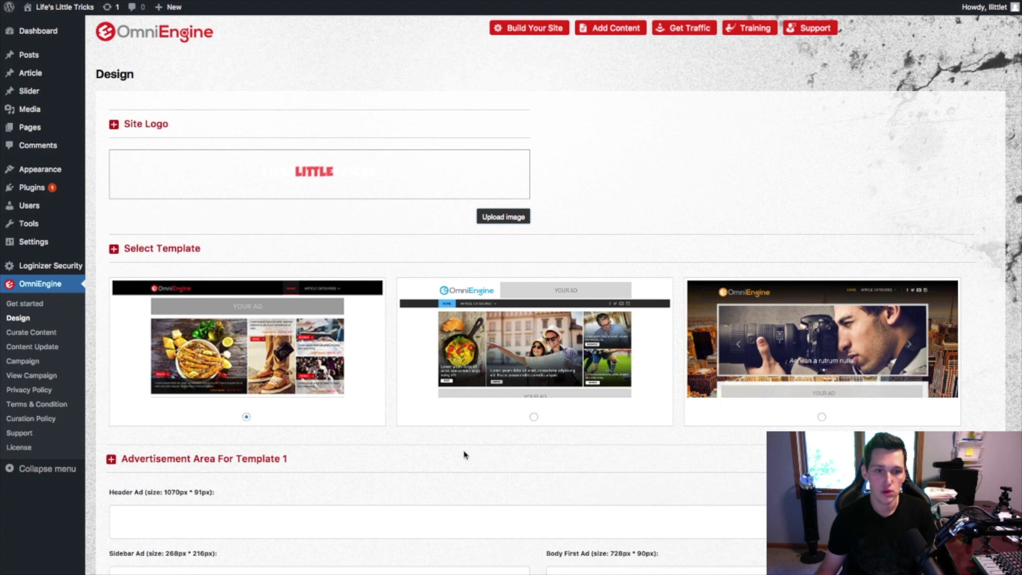
scroll(443, 453, "down", 5)
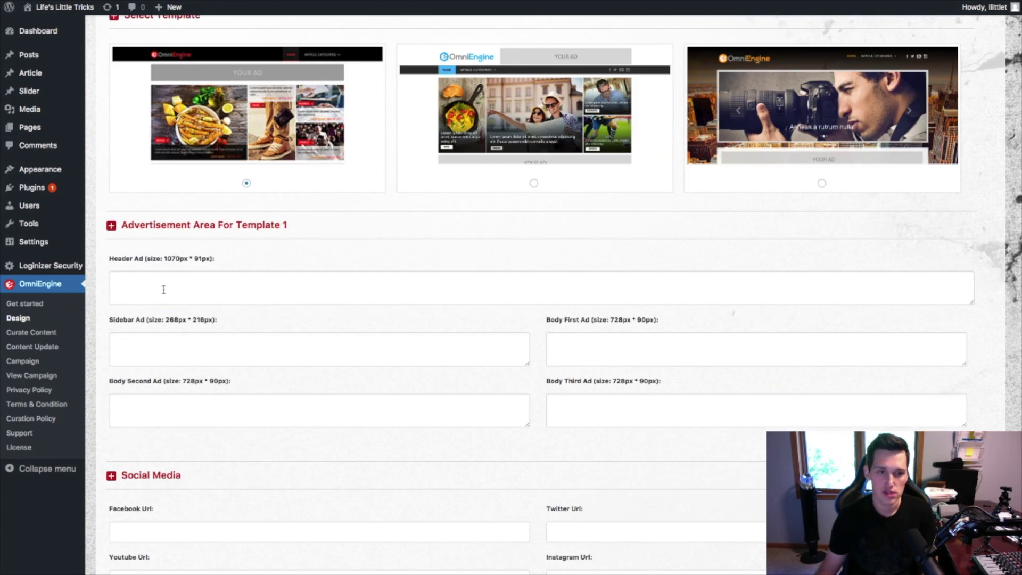
left_click(163, 289)
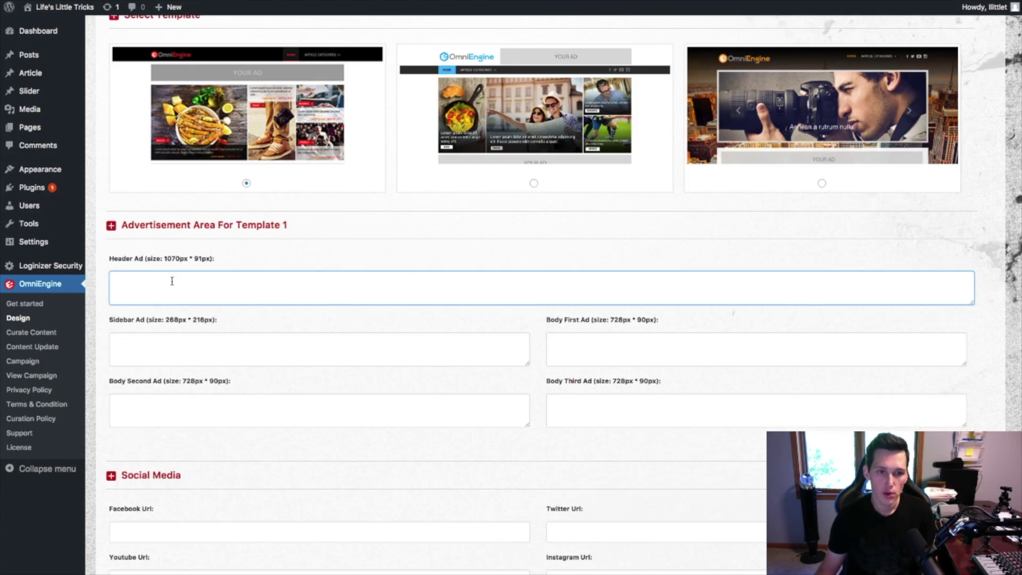
left_click_drag(251, 262, 137, 283)
left_click(154, 286)
key("Tab")
key("Tab")
key("Tab")
key("Tab")
mouse_move(463, 68)
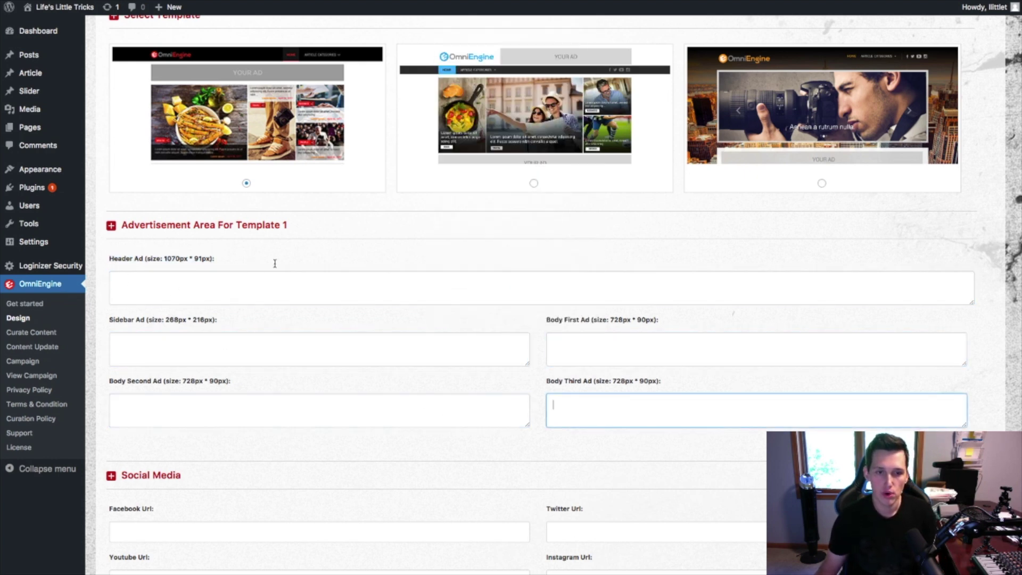
left_click(258, 294)
left_click_drag(162, 259, 211, 257)
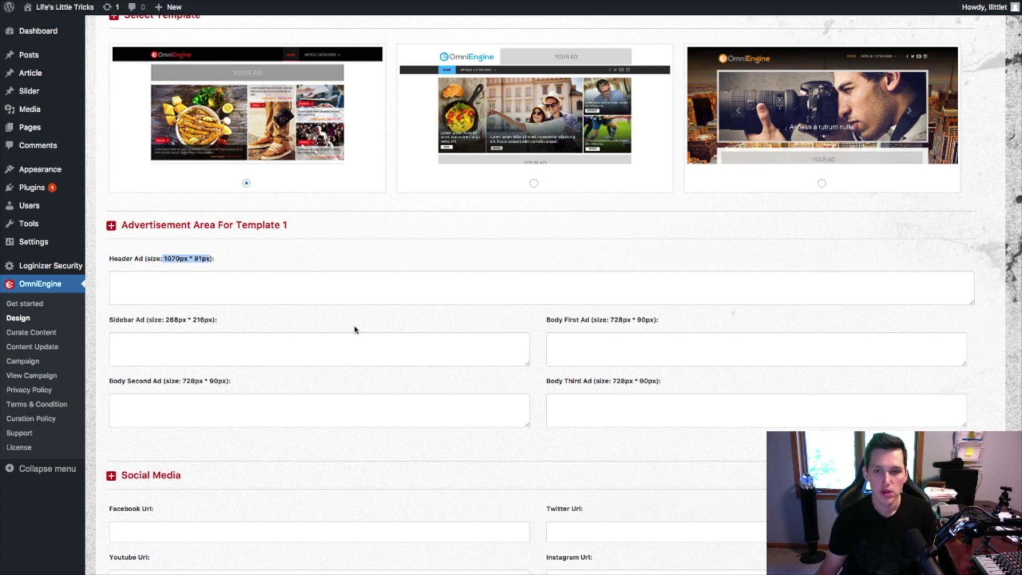
left_click(136, 292)
left_click(237, 349)
left_click(615, 344)
left_click(277, 403)
scroll(298, 402, "down", 3)
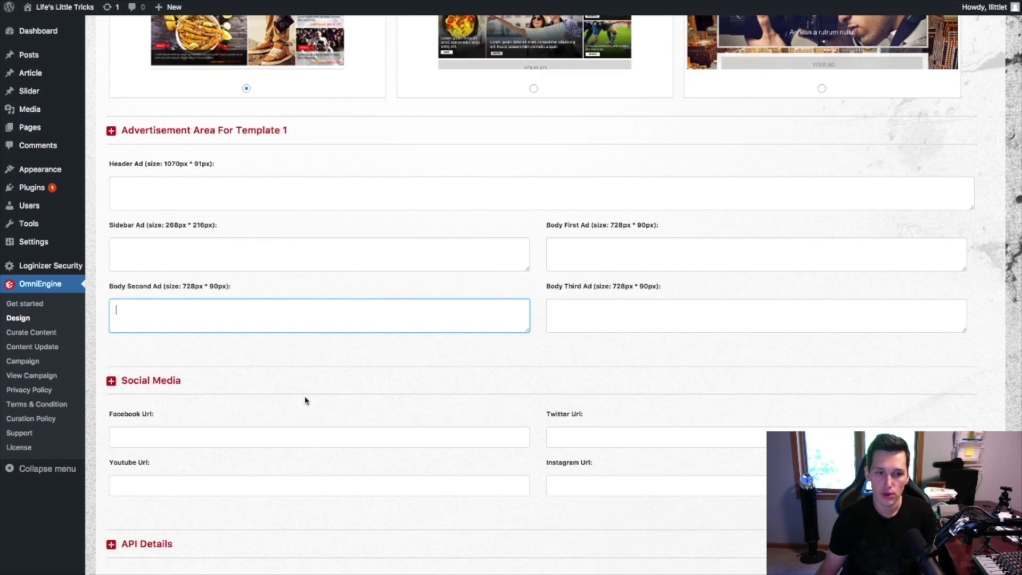
left_click(143, 420)
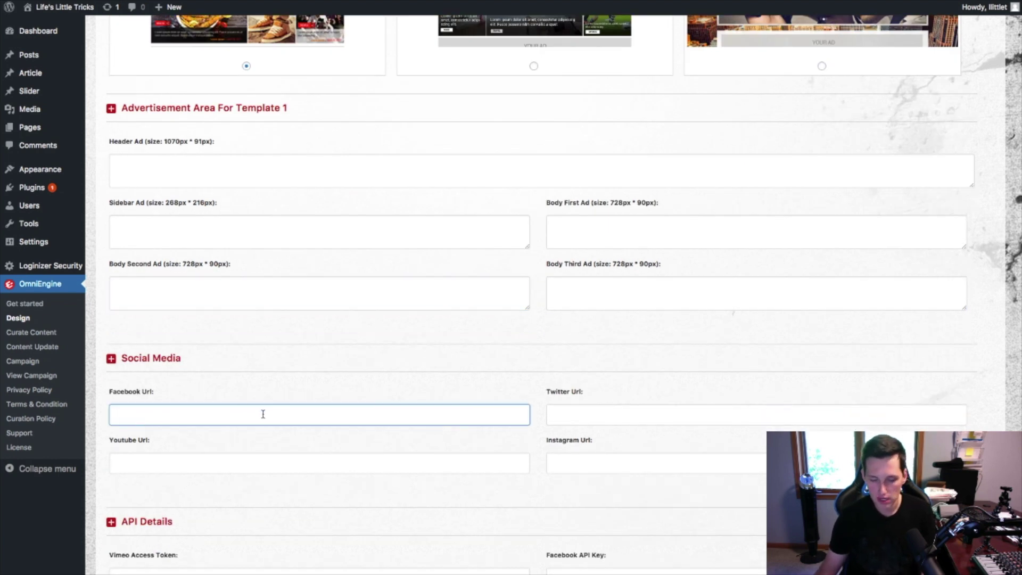
left_click(589, 400)
left_click(599, 459)
scroll(459, 428, "down", 5)
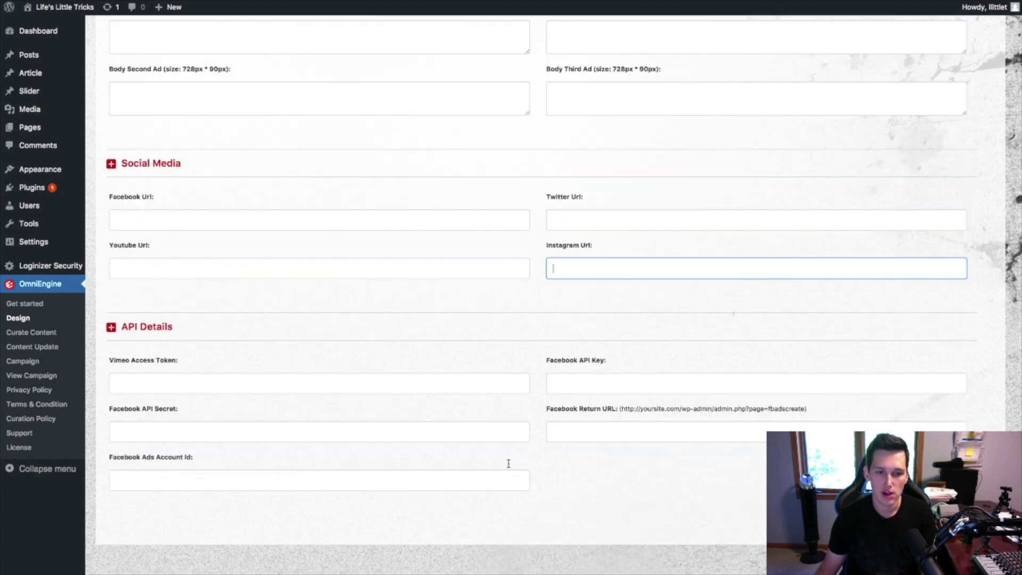
scroll(176, 372, "down", 1)
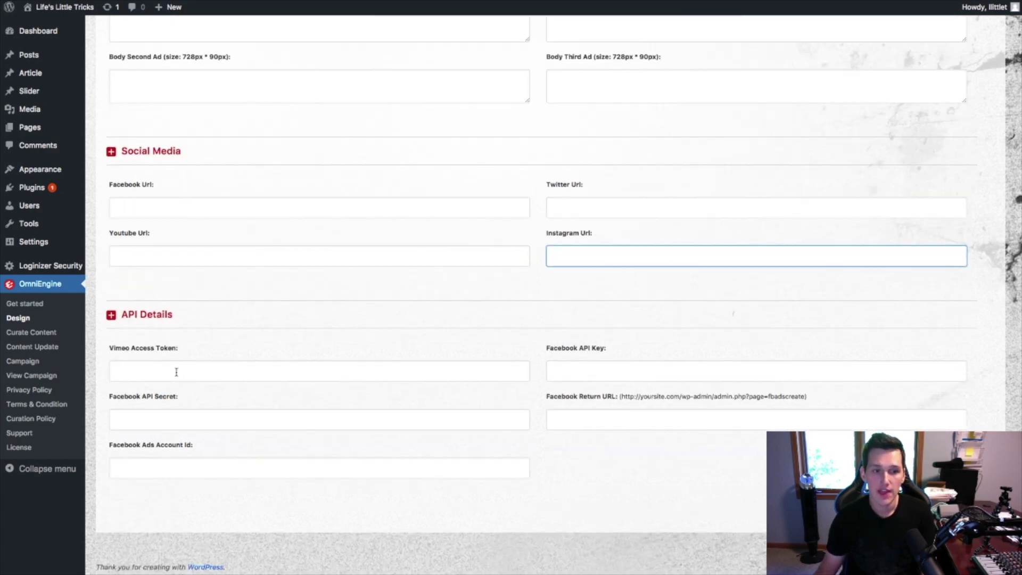
left_click(141, 368)
left_click(113, 416)
left_click(225, 462)
left_click(628, 373)
left_click(571, 424)
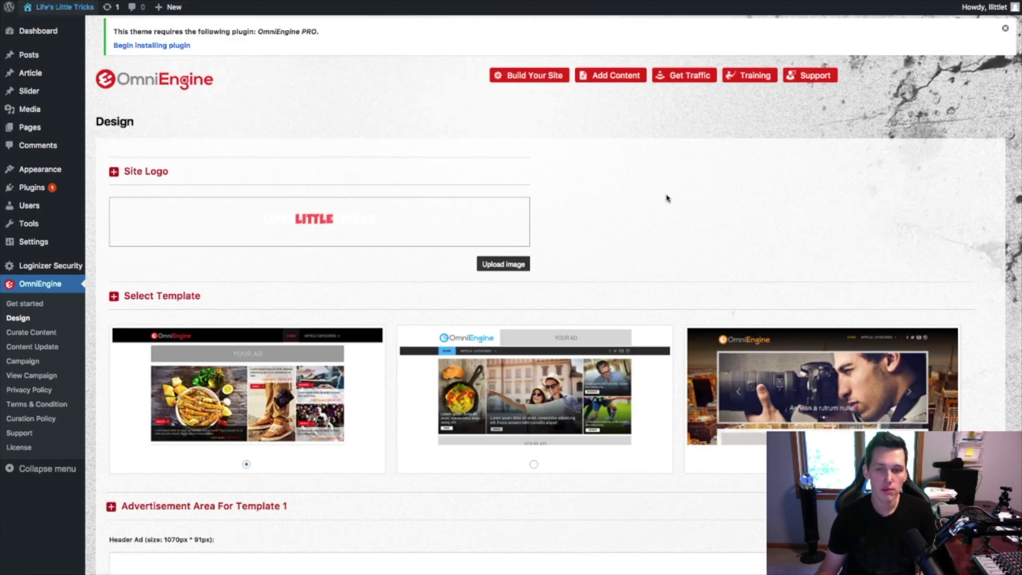
Open Curate Content with All categories selected and scroll to the news article results.
left_click(601, 77)
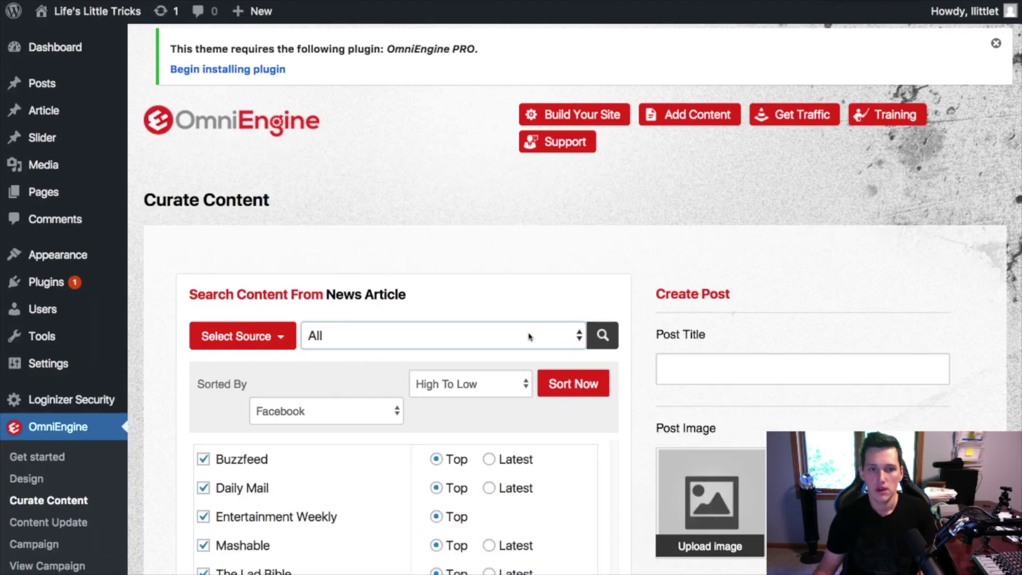
scroll(532, 335, "down", 1)
left_click(358, 320)
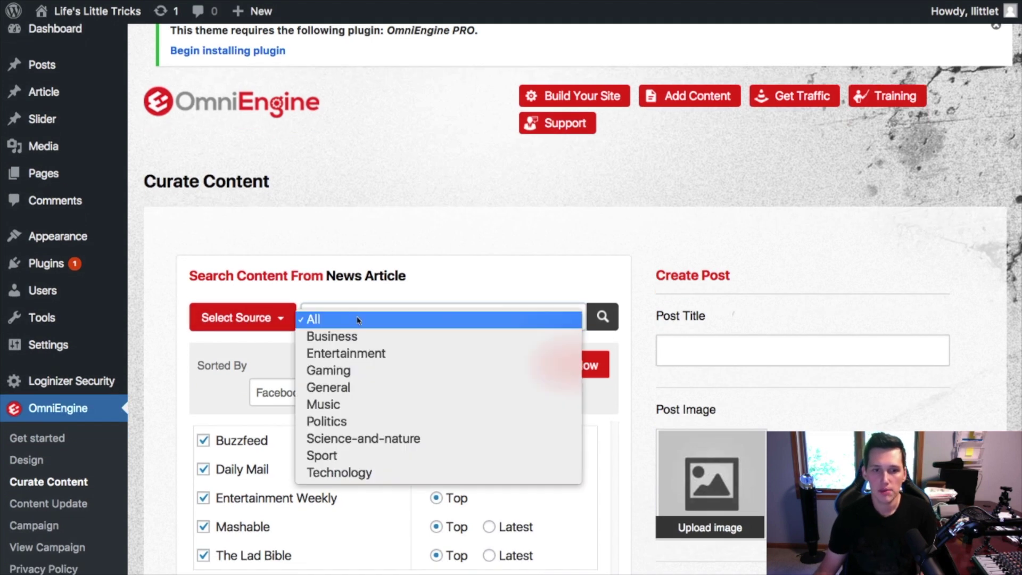
left_click(344, 320)
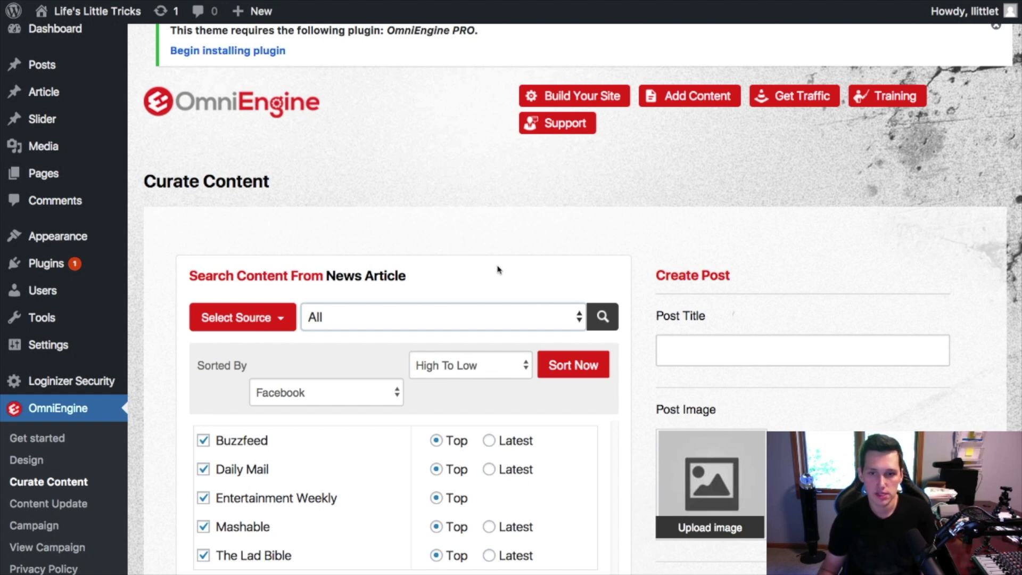
scroll(498, 270, "down", 5)
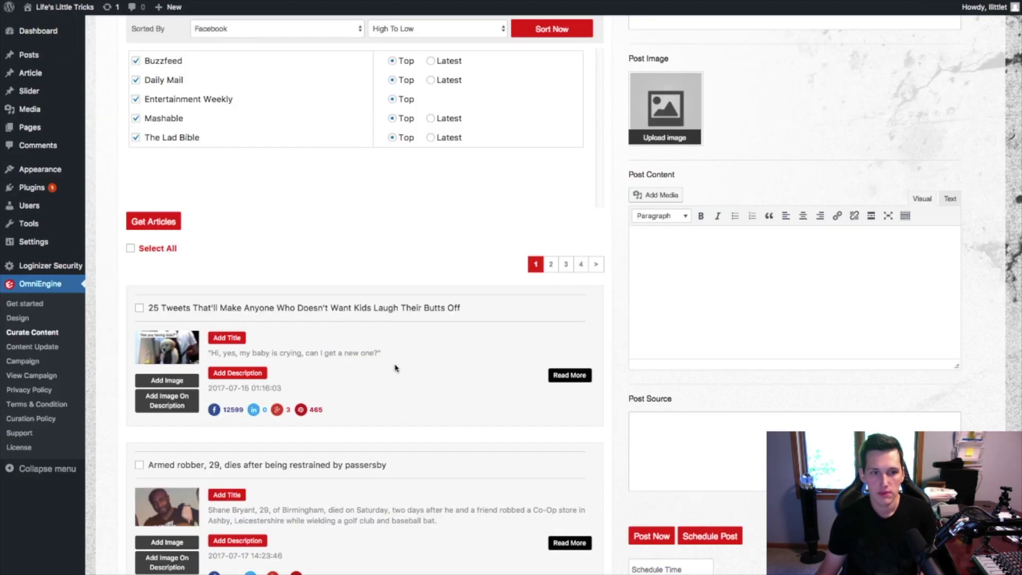
Pick the '25 Tweets' BuzzFeed article and fill the post's image and title from it.
left_click(139, 307)
scroll(216, 290, "up", 2)
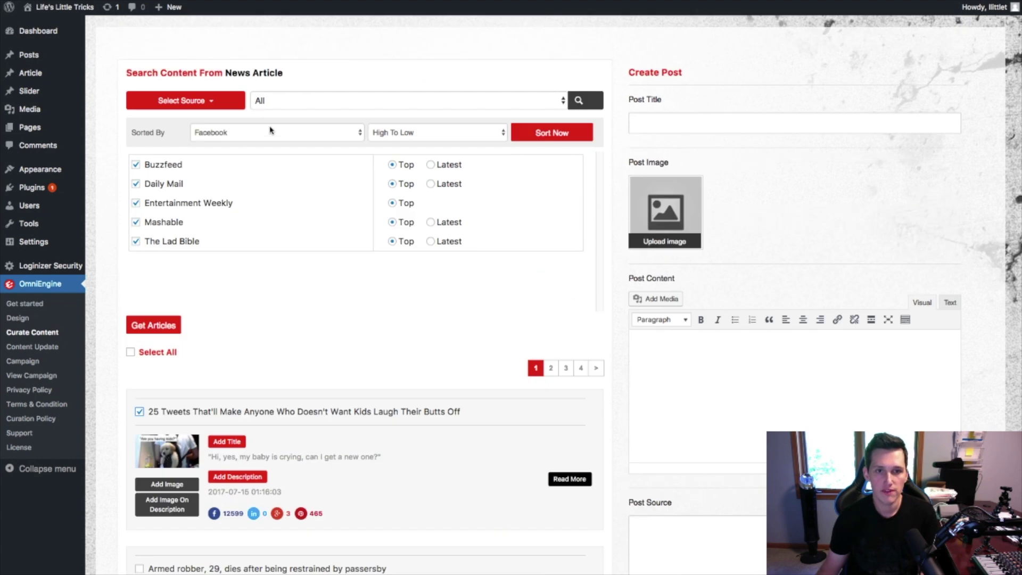
scroll(200, 425, "down", 1)
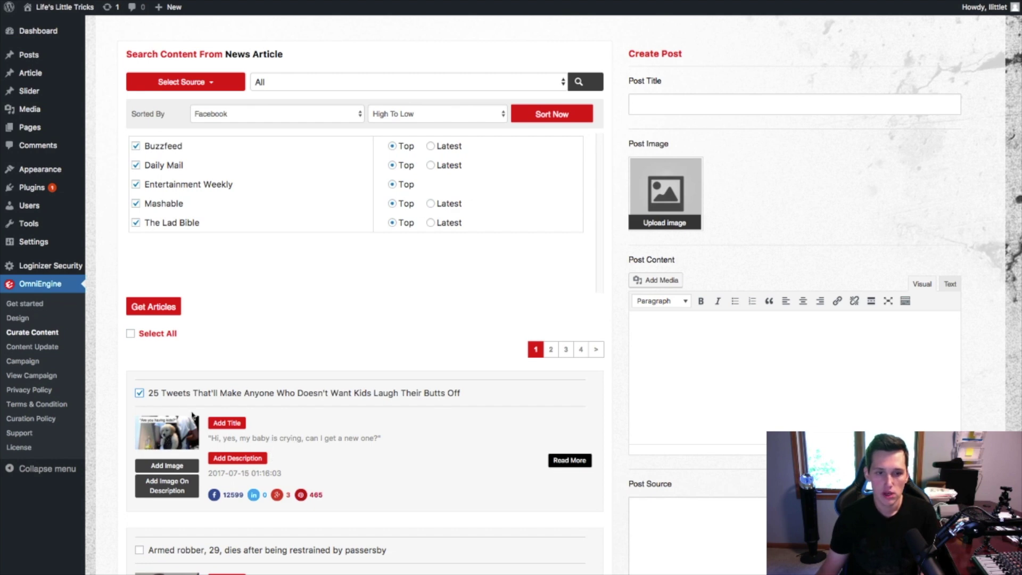
left_click(175, 468)
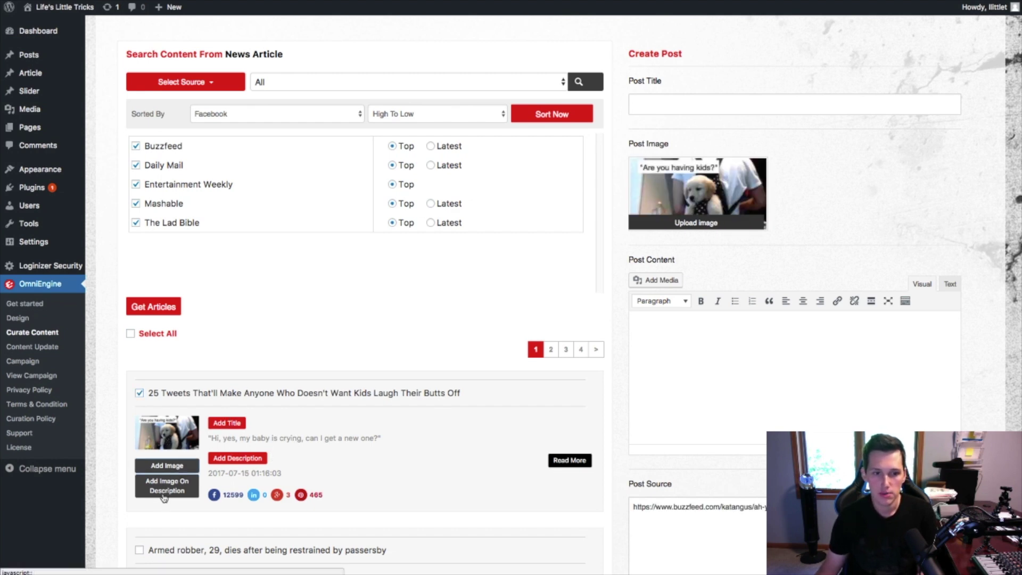
left_click(234, 423)
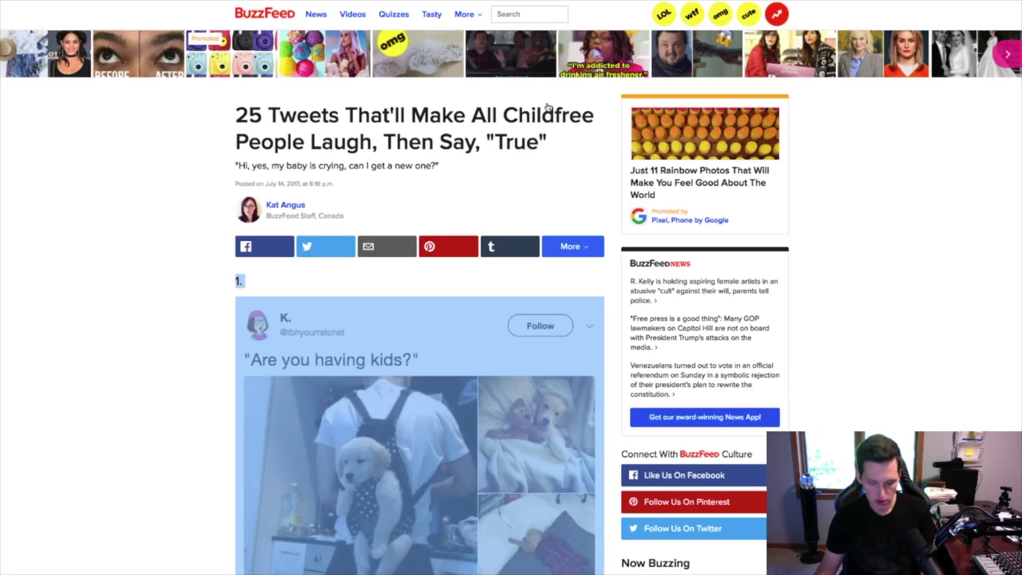
Paste the copied tweets into Post Content and delete the leftover mail, Twitter and Pinterest icons.
key("super+c")
key("super+w")
key("super+v")
scroll(758, 292, "down", 5)
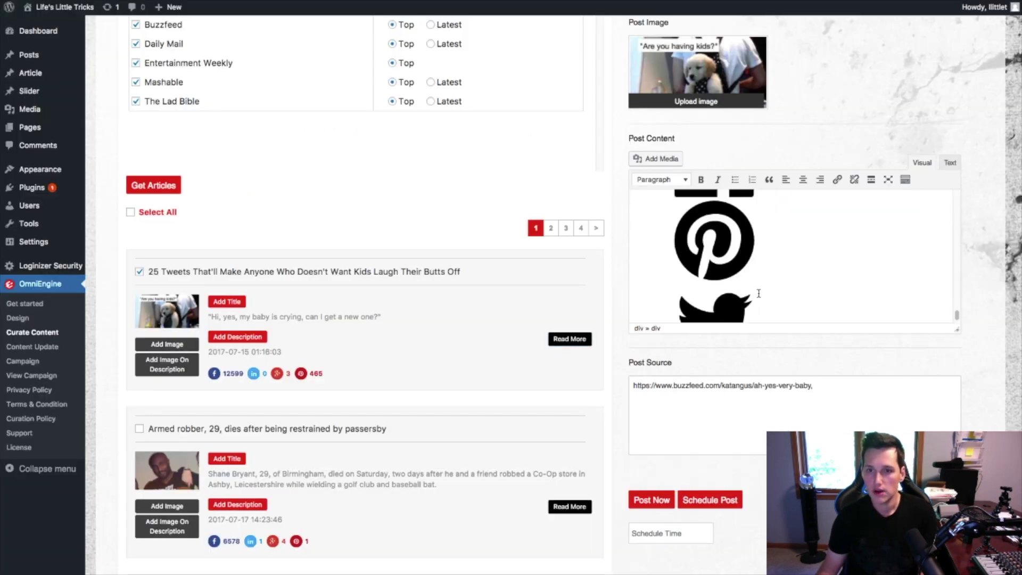
scroll(759, 292, "down", 2)
left_click(781, 293)
key("BackSpace")
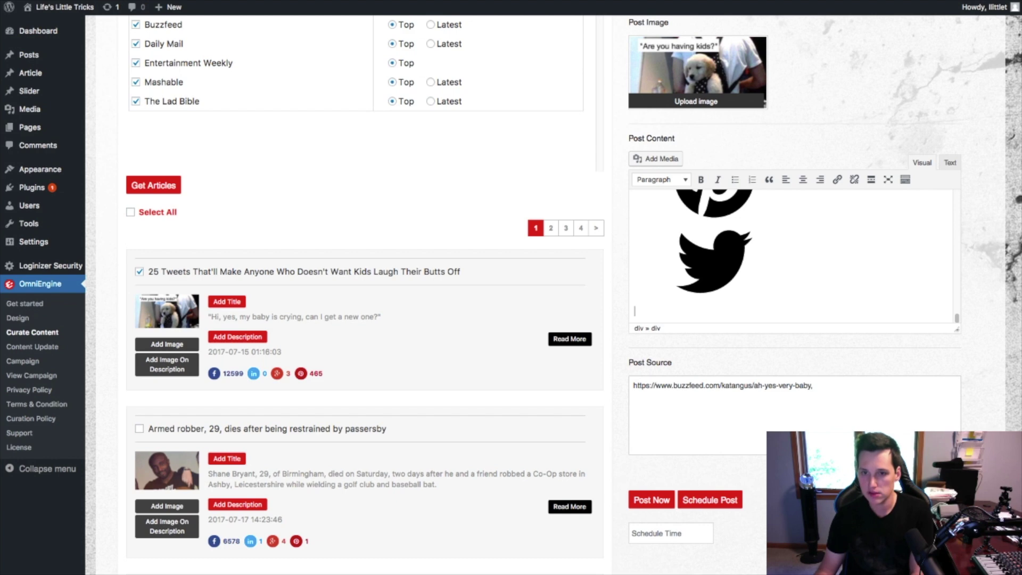
key("BackSpace")
key("BackSpace")
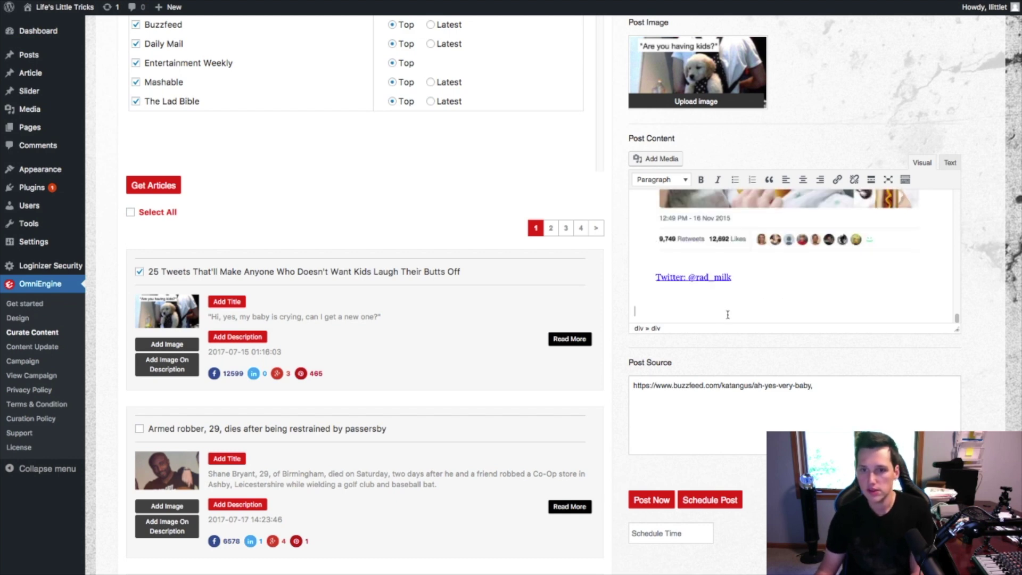
Select the source URL, then scroll back up through the tweets to tweet 1.
scroll(729, 313, "up", 5)
scroll(734, 315, "up", 5)
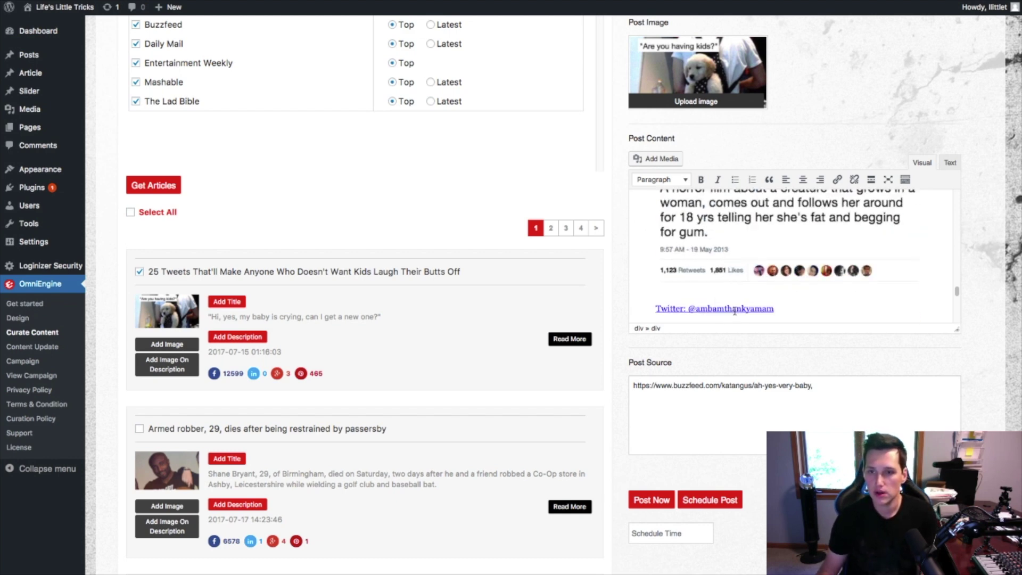
left_click_drag(630, 385, 908, 408)
left_click_drag(804, 402, 635, 382)
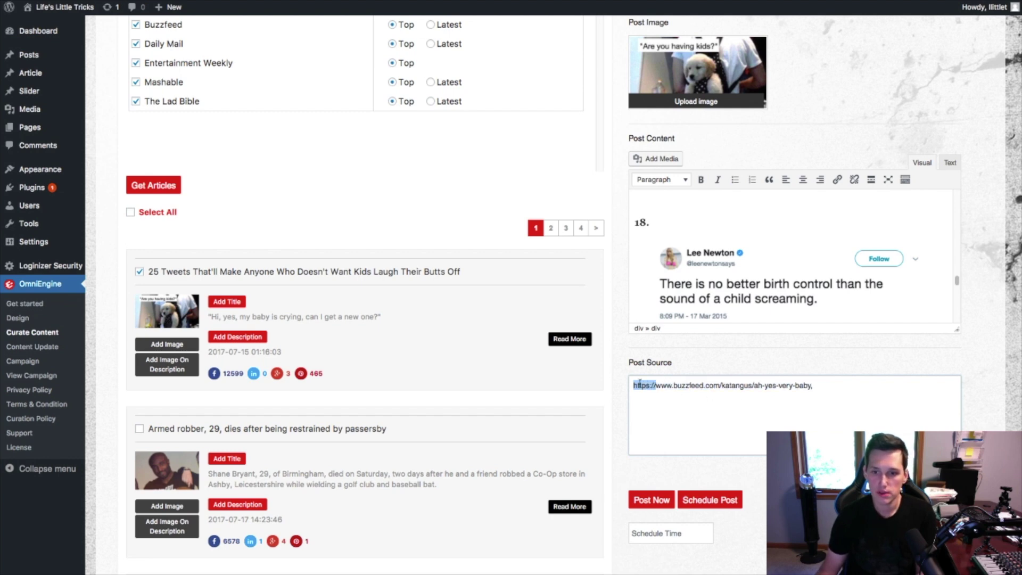
key("ctrl+a")
scroll(896, 366, "up", 5)
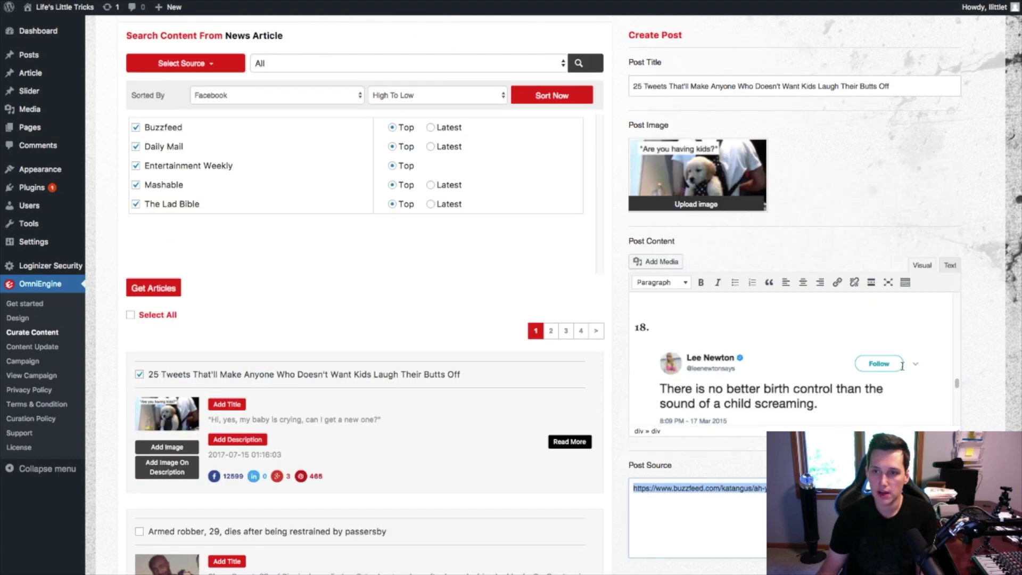
scroll(896, 366, "up", 10)
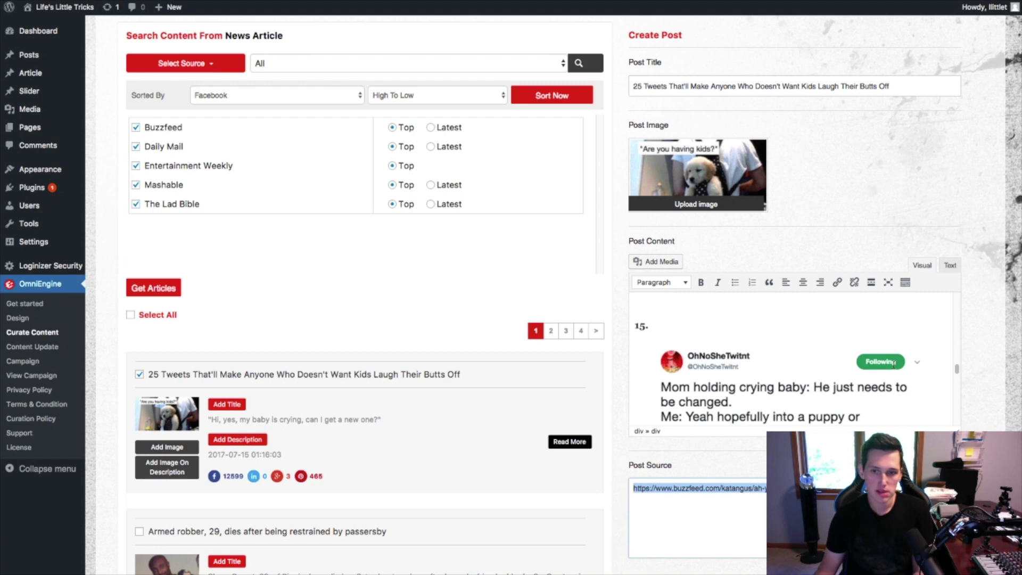
scroll(893, 365, "up", 10)
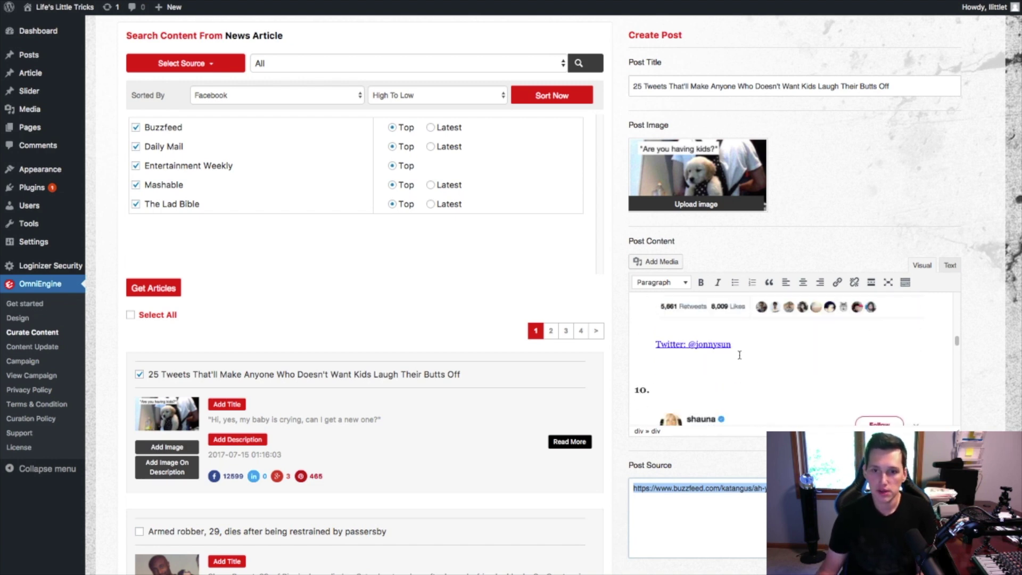
scroll(773, 371, "up", 10)
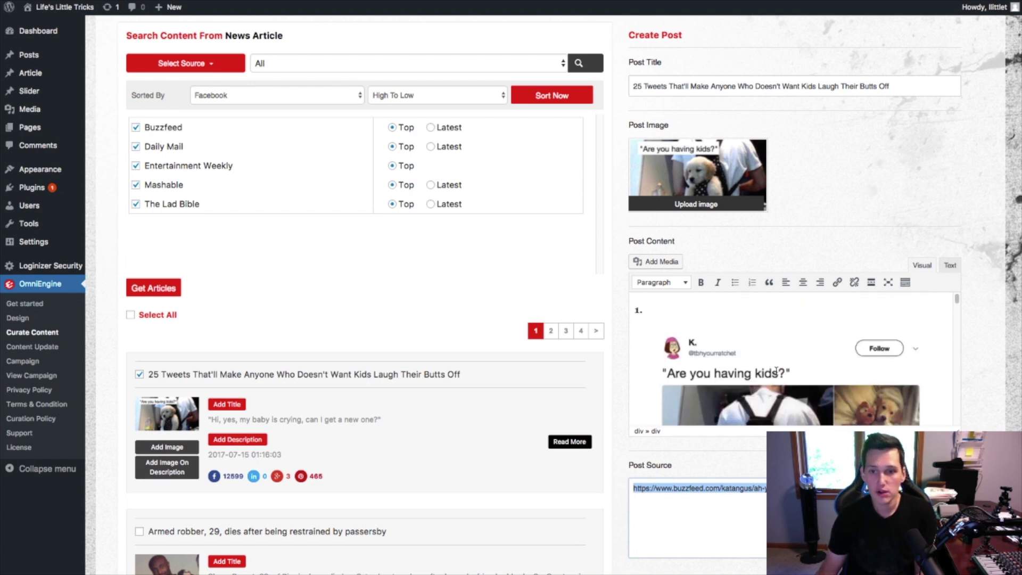
Reword the post title with 'Are Sure To Make' and end it with 'Histarically'.
left_click(655, 236)
left_click_drag(635, 236, 878, 237)
key("End")
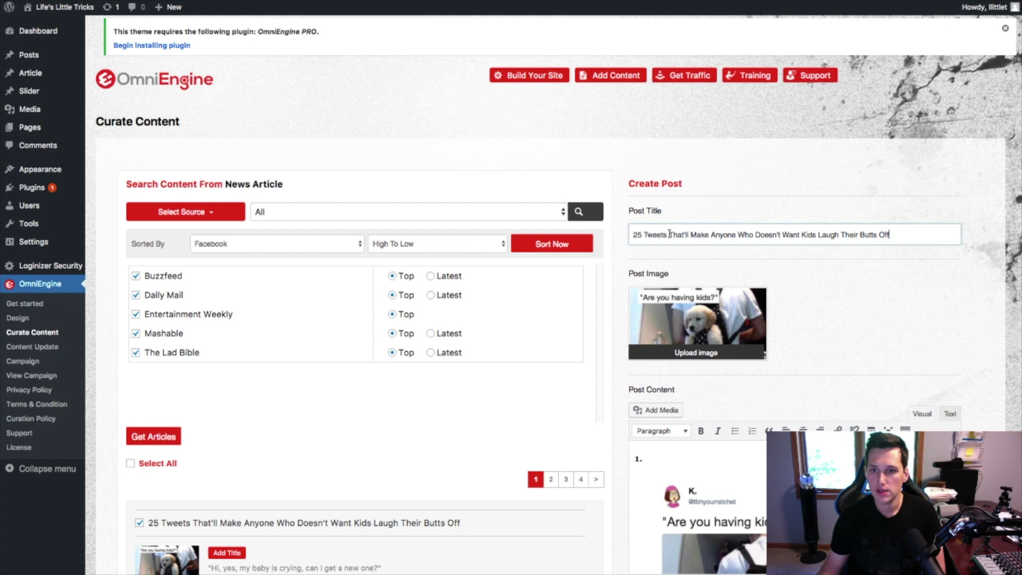
left_click_drag(683, 235, 708, 235)
type("Are")
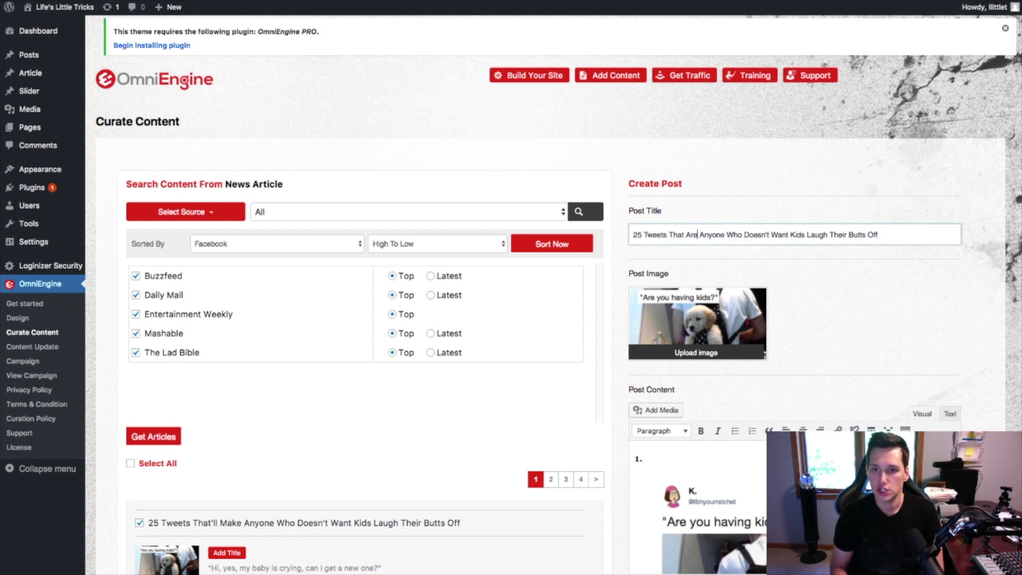
type(" Sure To Make")
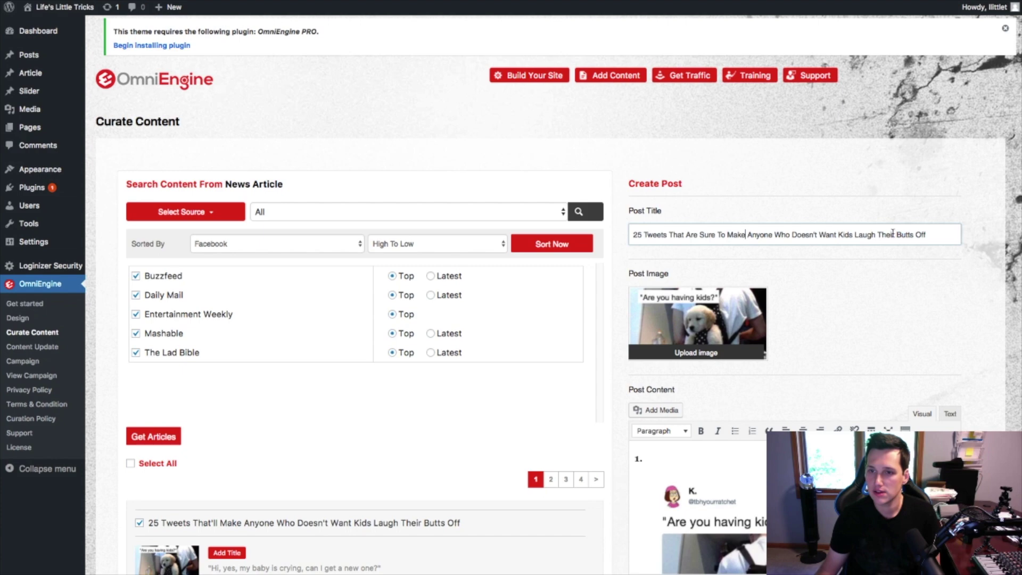
left_click_drag(877, 234, 928, 235)
type("Histarically")
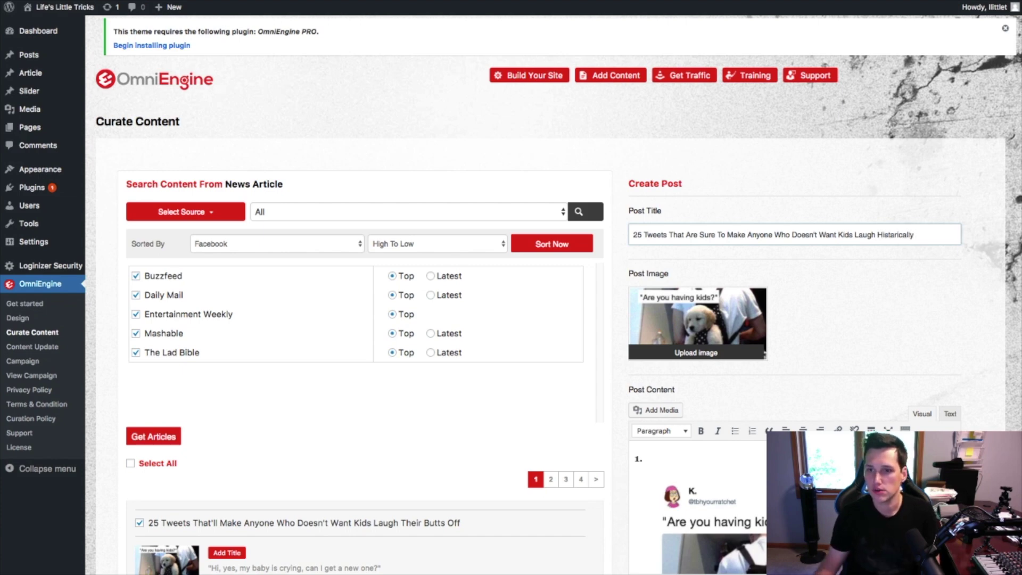
left_click(1001, 314)
Publish the retitled article with Post Now and dismiss the 'Article added.' alert.
scroll(686, 453, "down", 4)
scroll(686, 453, "down", 3)
scroll(707, 404, "down", 3)
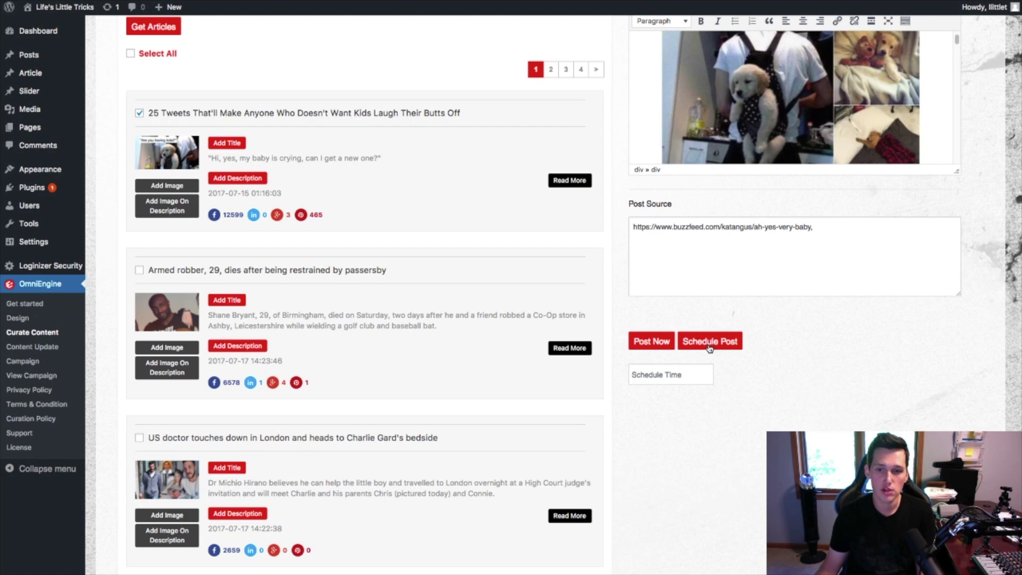
left_click(643, 344)
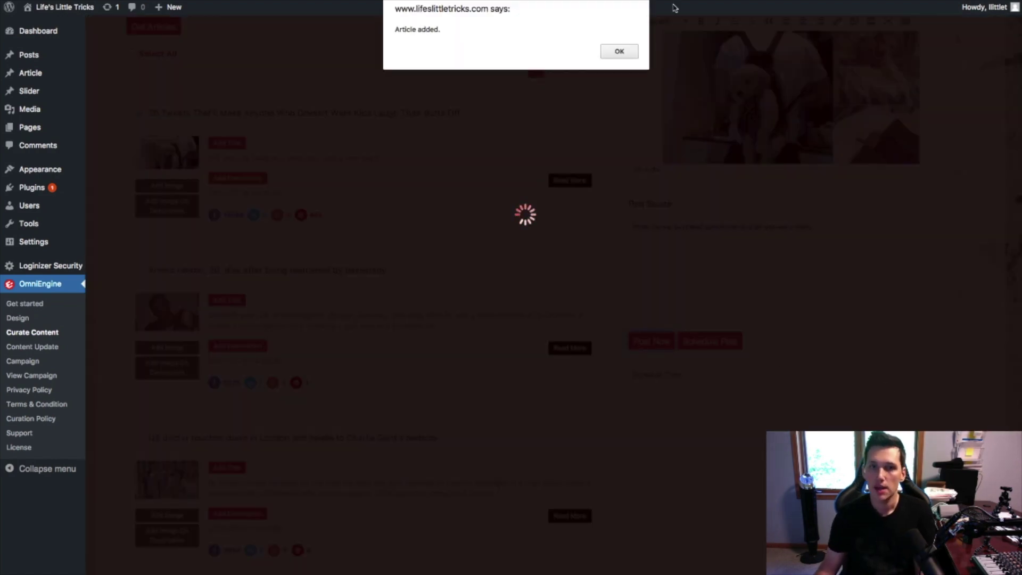
left_click(637, 51)
scroll(422, 190, "up", 10)
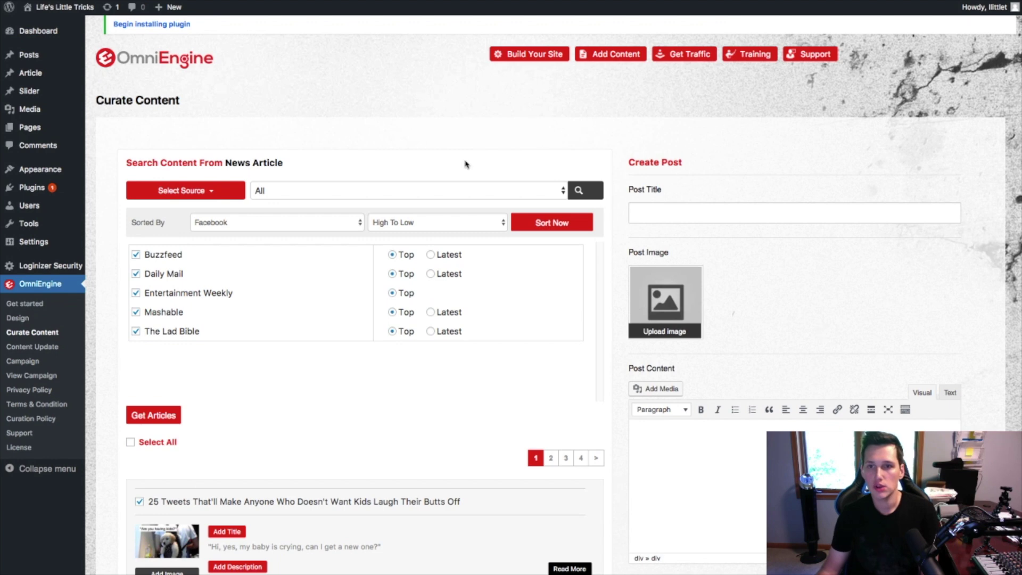
Visit the site from the admin bar and open the published 25 Tweets article.
mouse_move(68, 12)
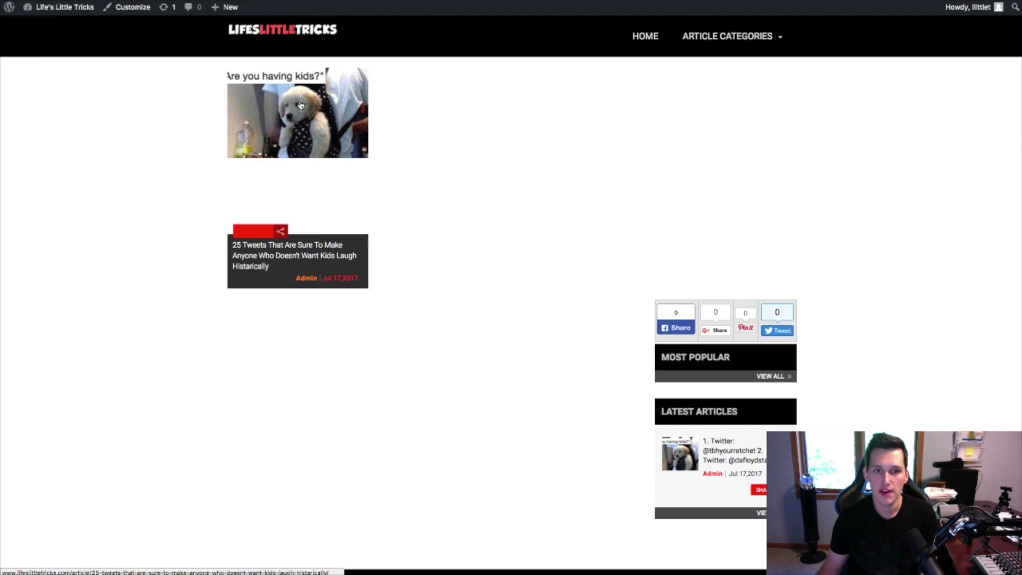
scroll(578, 235, "down", 3)
scroll(442, 262, "up", 3)
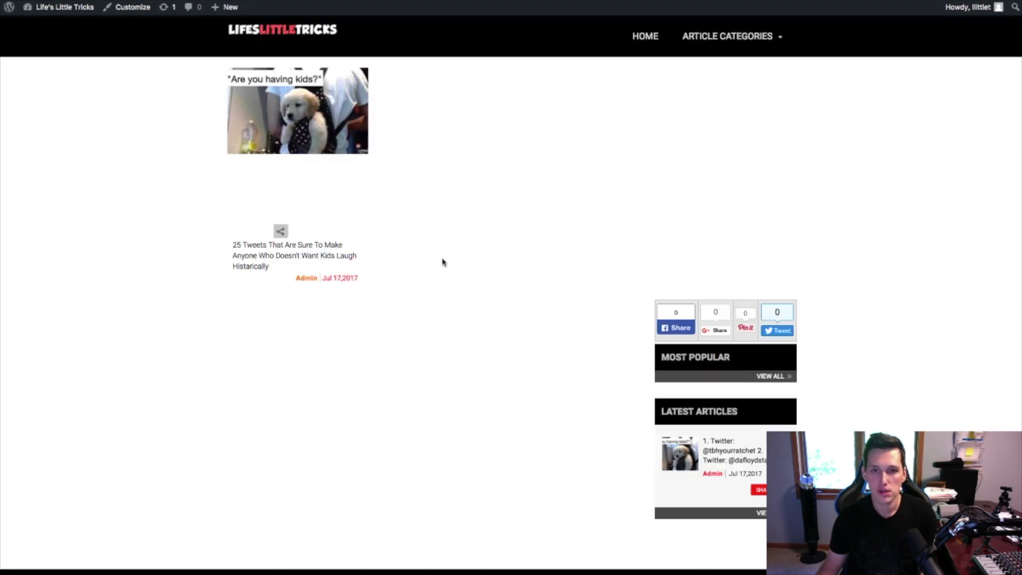
left_click(347, 125)
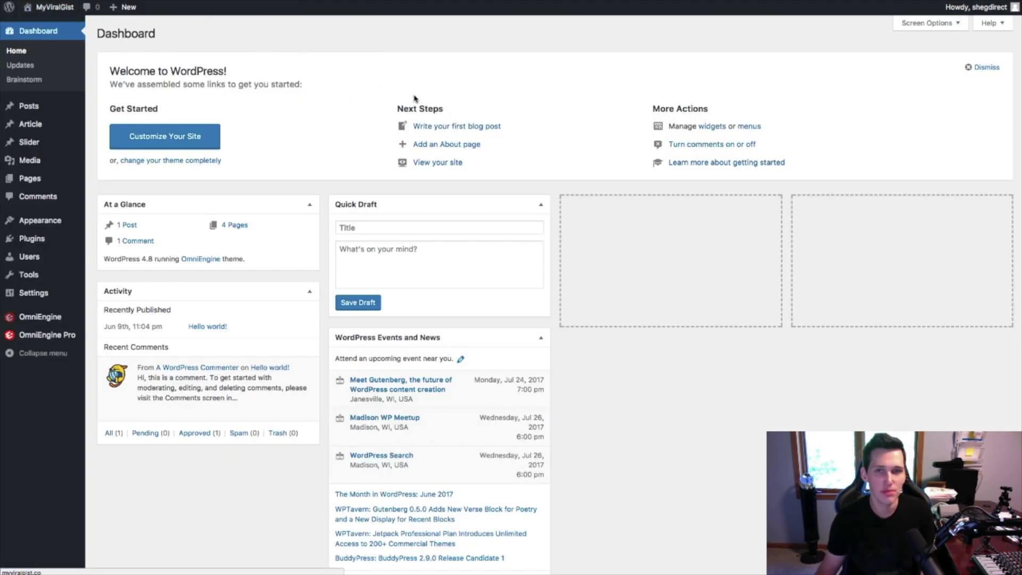
Go to the MyViralGist front page and scroll through its Recipes, Health and Lifestyle sections.
left_click(55, 7)
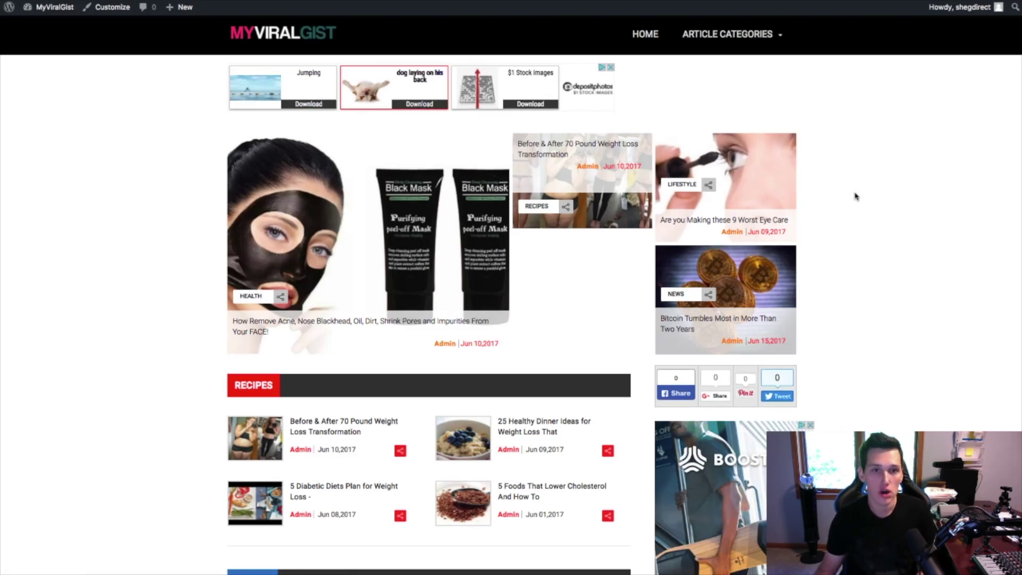
scroll(850, 216, "down", 5)
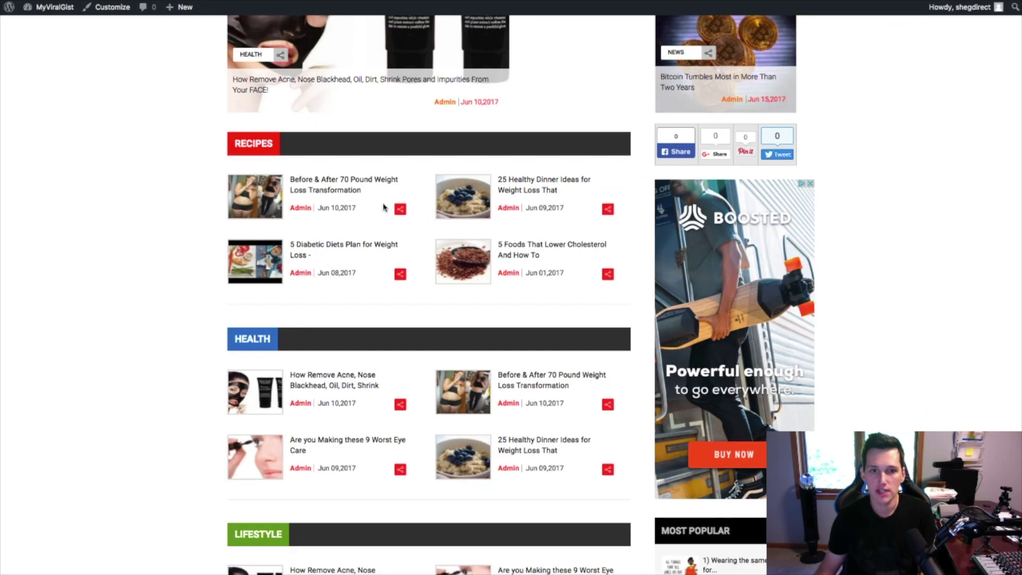
scroll(361, 192, "up", 5)
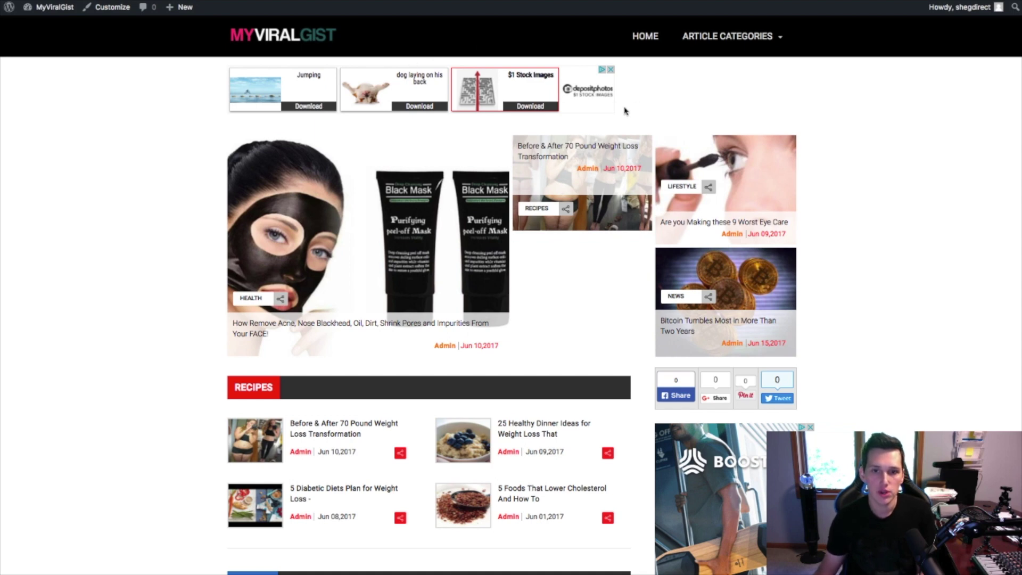
scroll(745, 95, "down", 1)
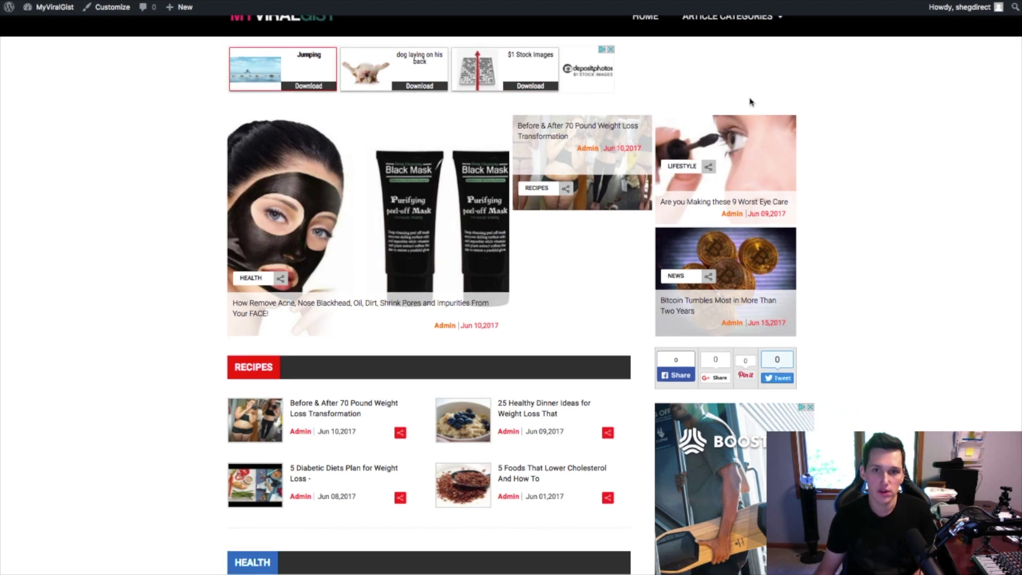
scroll(729, 101, "down", 4)
scroll(799, 215, "down", 1)
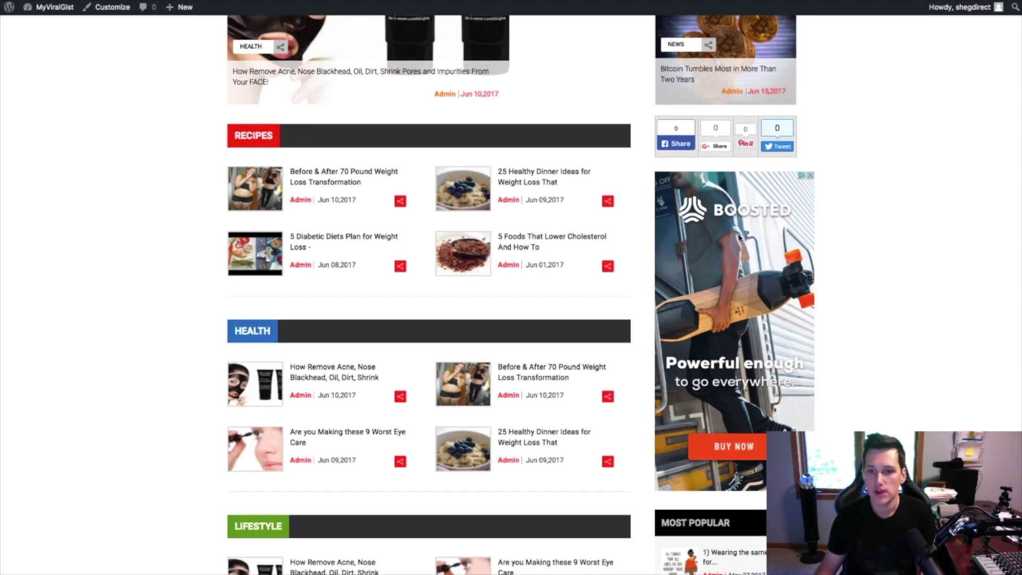
scroll(742, 240, "down", 4)
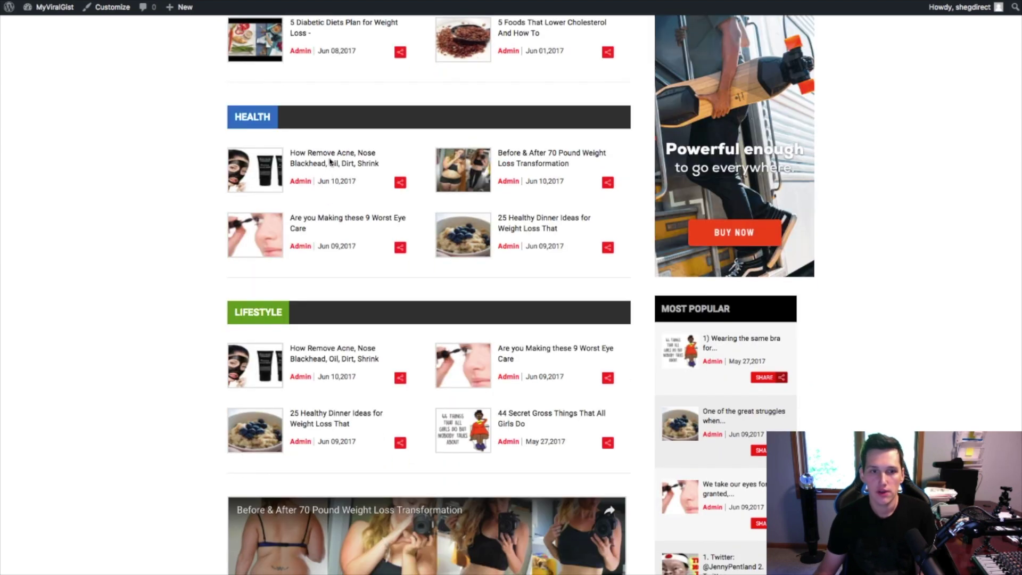
Open the 'How Remove Acne, Nose Blackhead' article from the Health section and scroll through it.
left_click(299, 163)
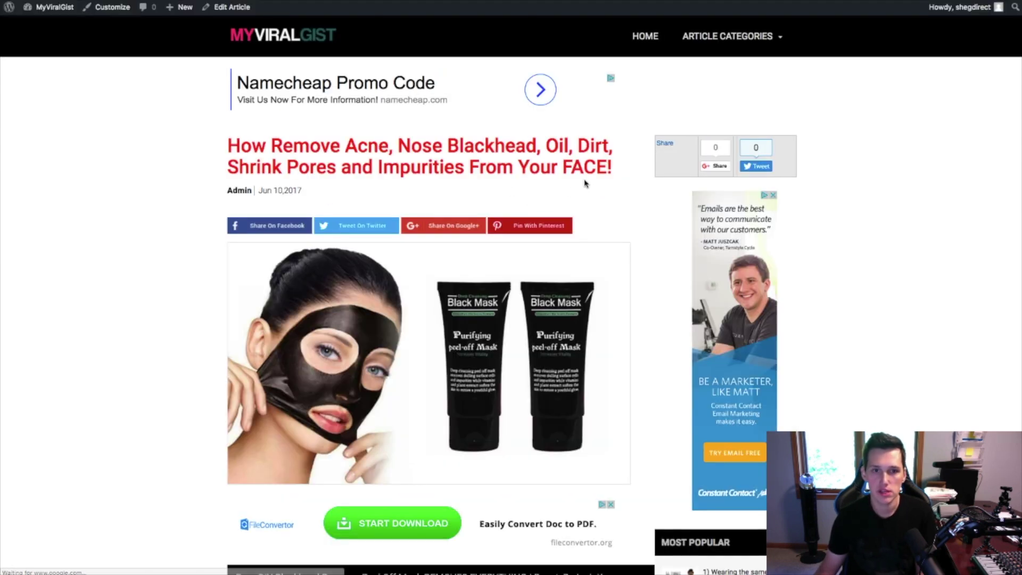
scroll(360, 94, "down", 5)
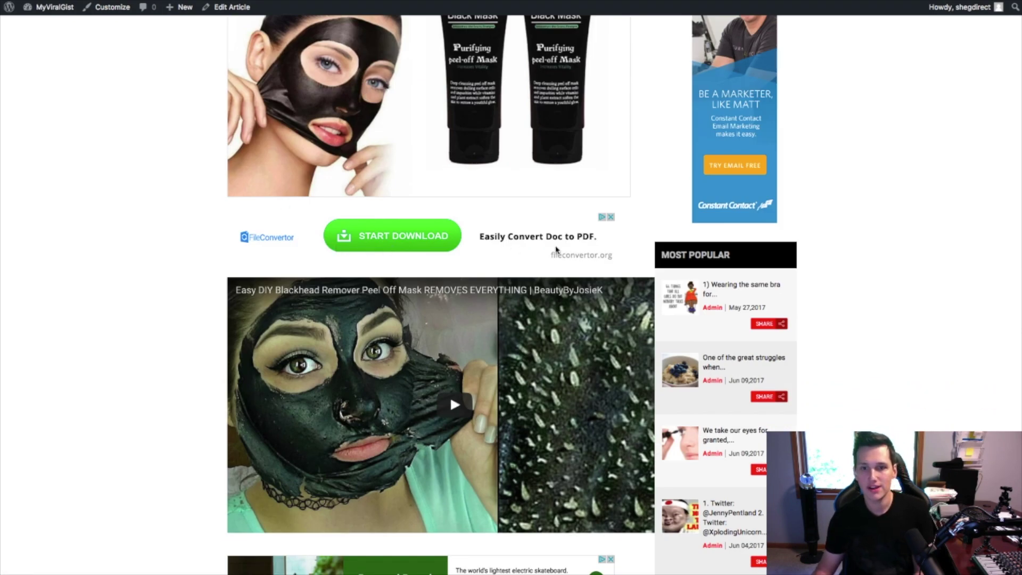
scroll(842, 253, "up", 4)
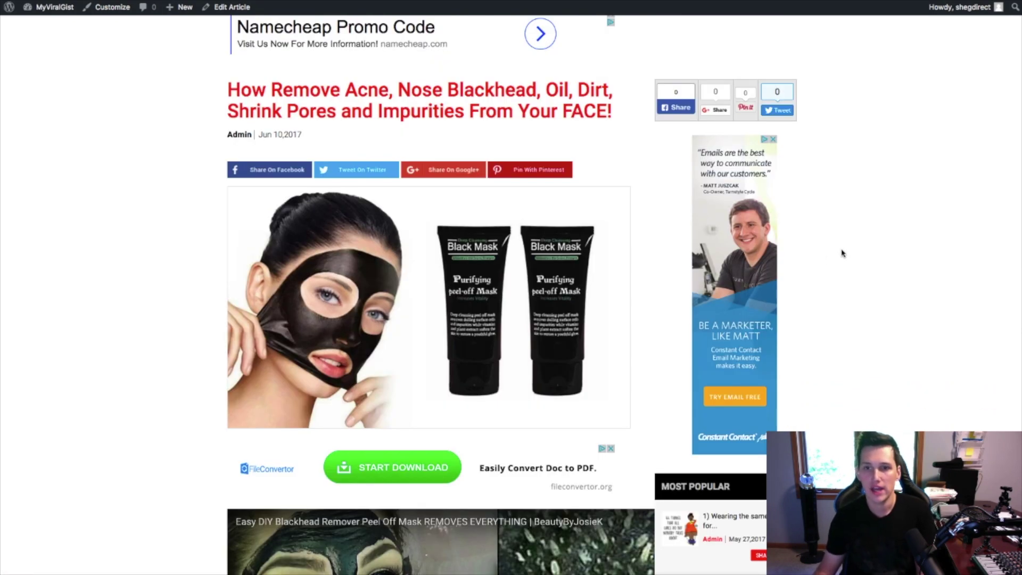
scroll(843, 254, "up", 1)
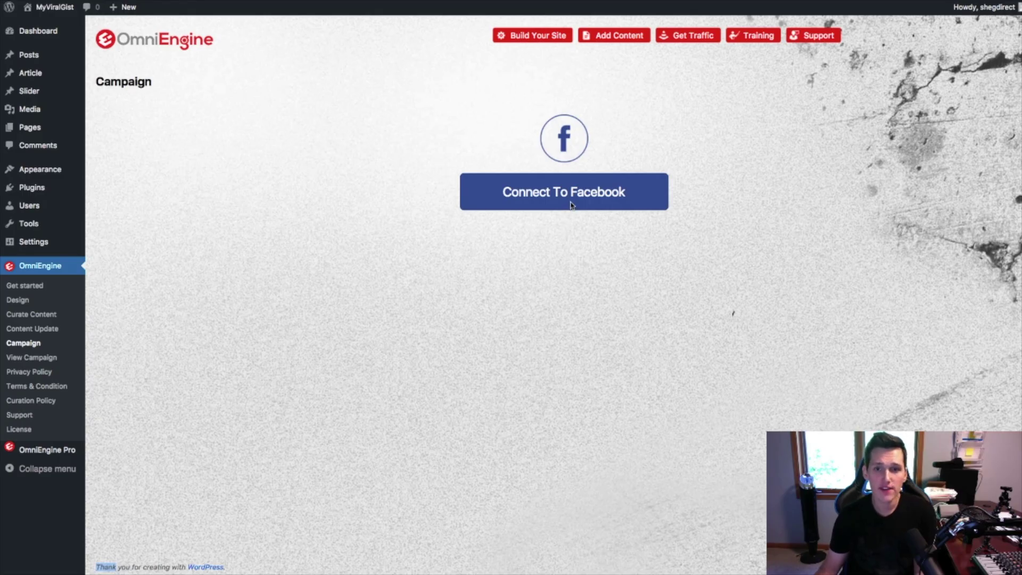
Connect a Facebook account to OmniEngine Campaign, granting the page and ads permissions.
left_click(571, 205)
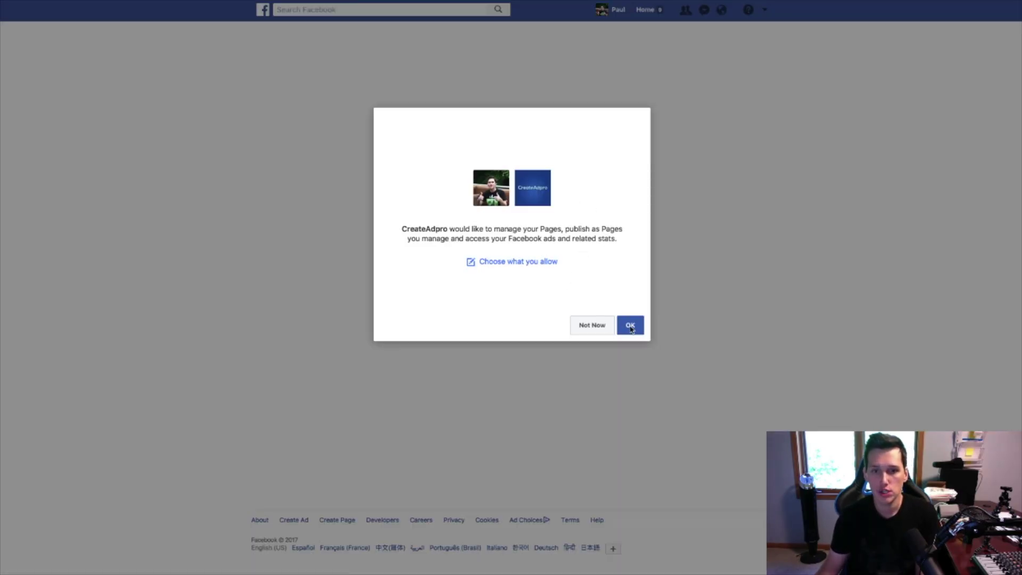
left_click(631, 329)
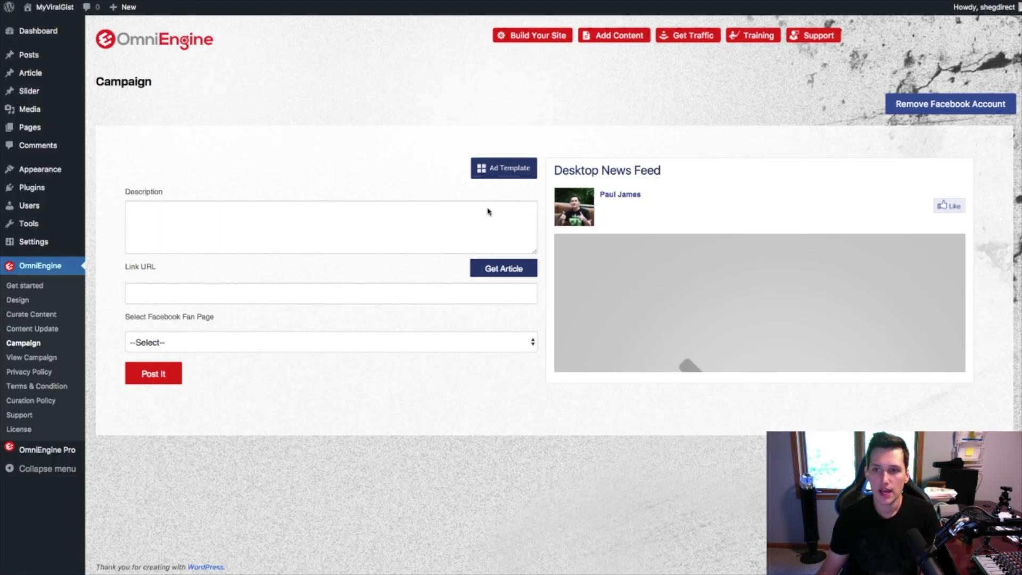
Load '9 Hilarious Poems Written by Cats' from the Get Article list into the ad preview.
left_click(492, 268)
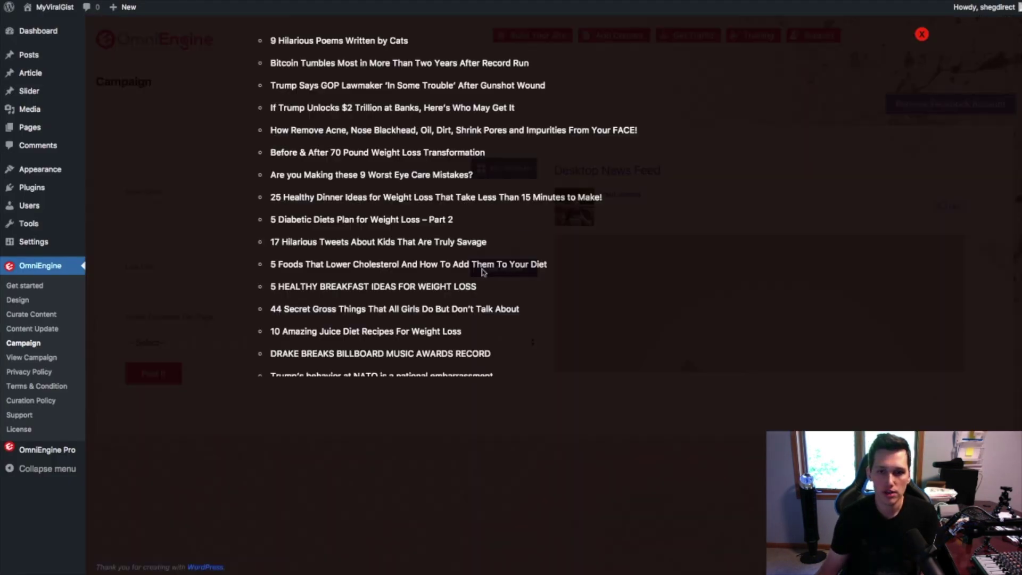
left_click(296, 64)
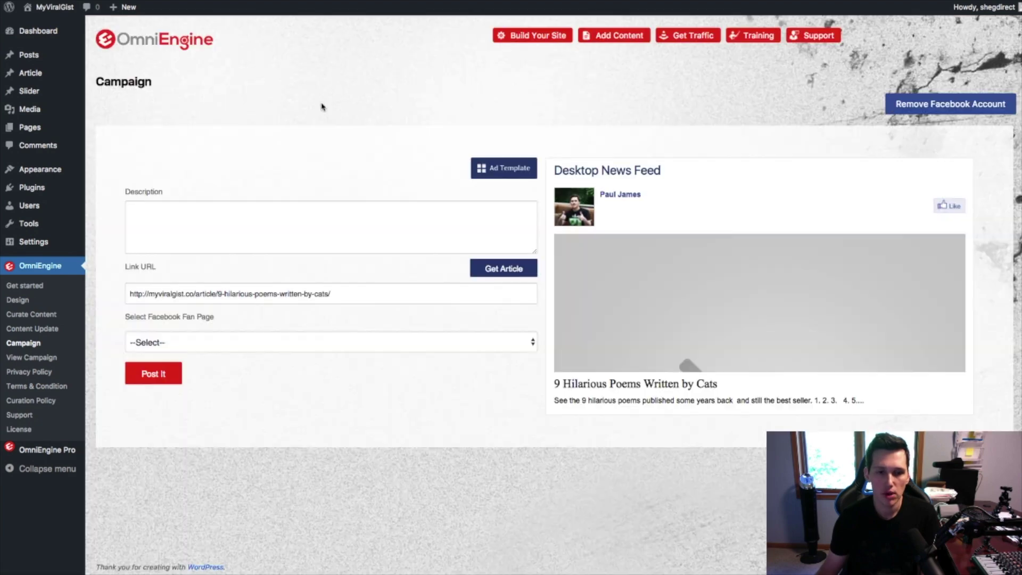